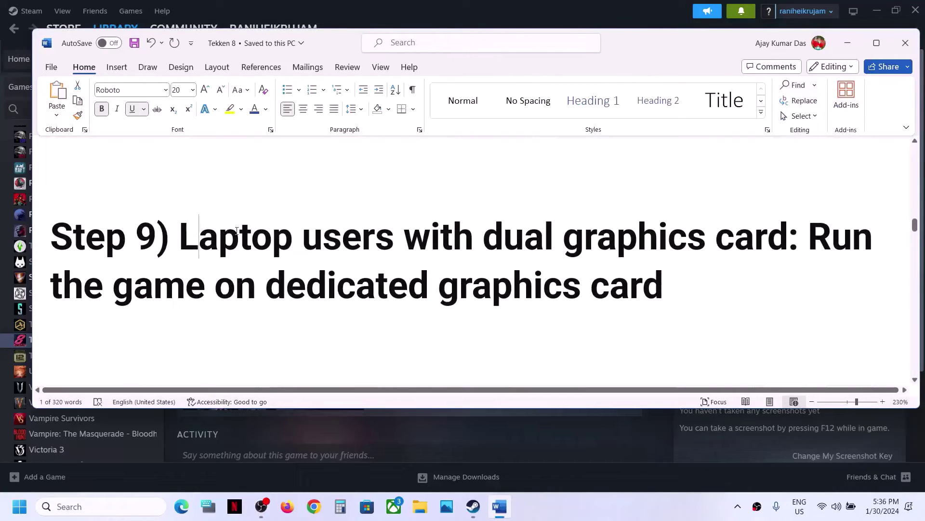
Search Windows for 'graphics', open Graphics settings, and browse for a program file
double_click(512, 295)
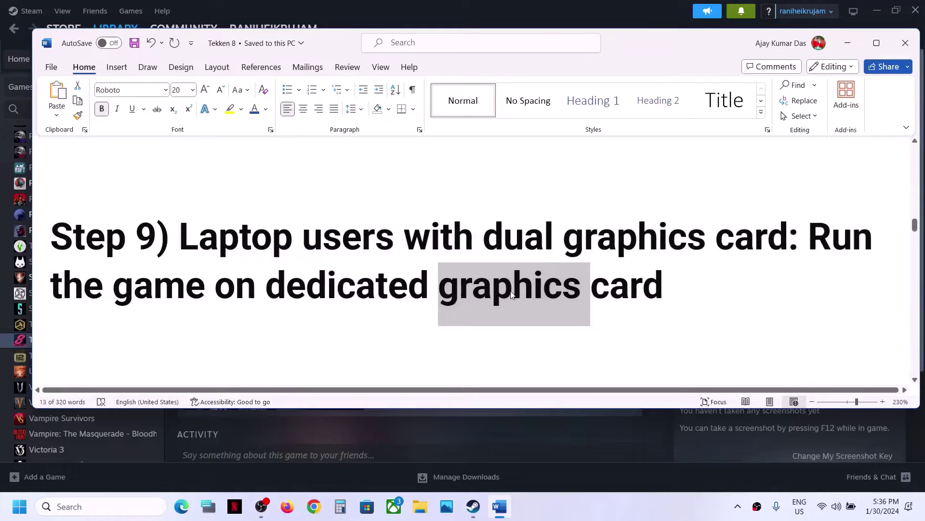
left_click(113, 507)
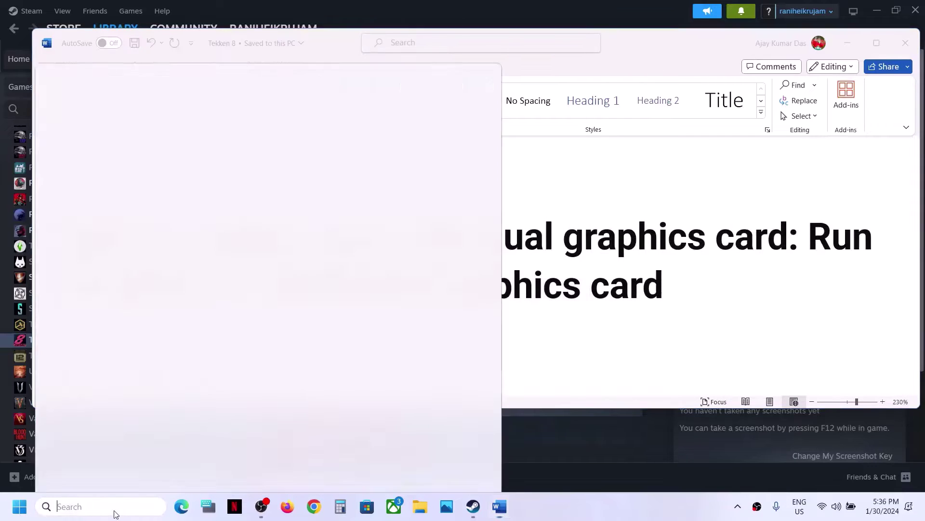
type("graphics")
left_click(135, 136)
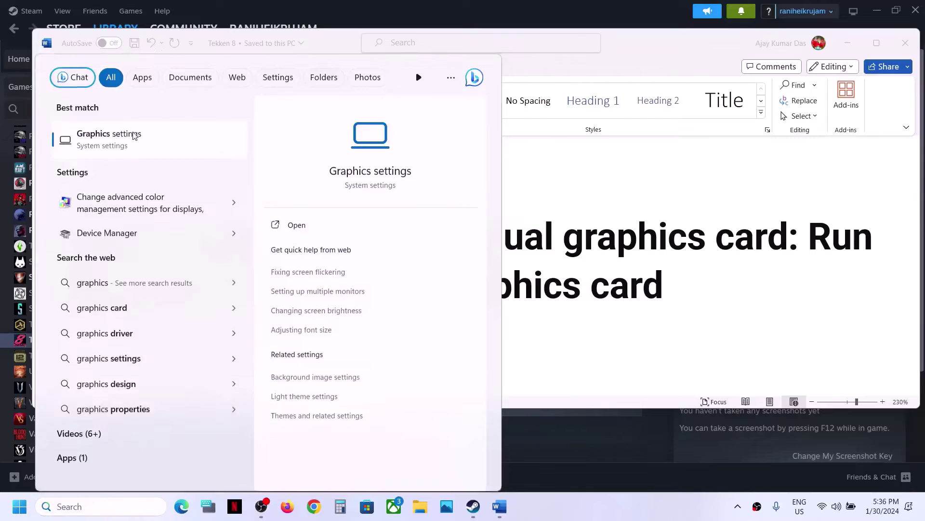
left_click(276, 218)
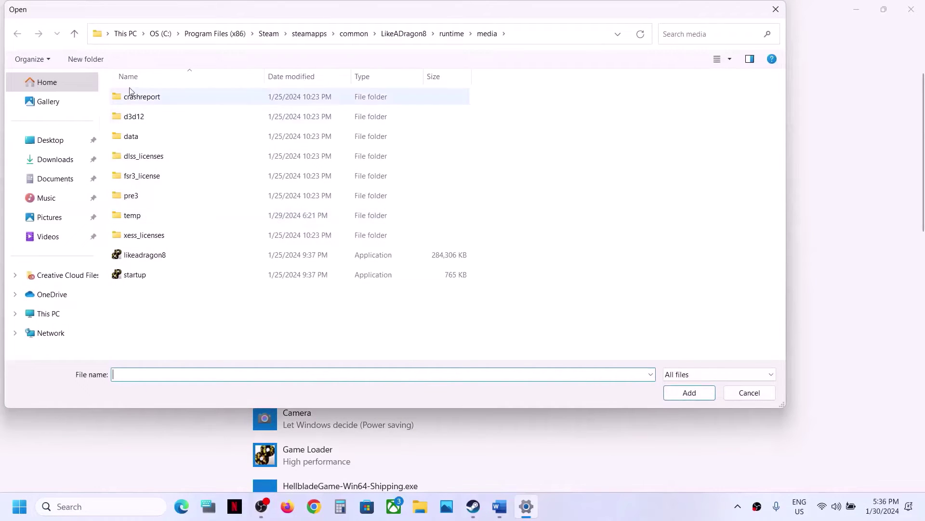
Browse from This PC through C: and Program Files (x86) into the Steam folder
left_click(48, 314)
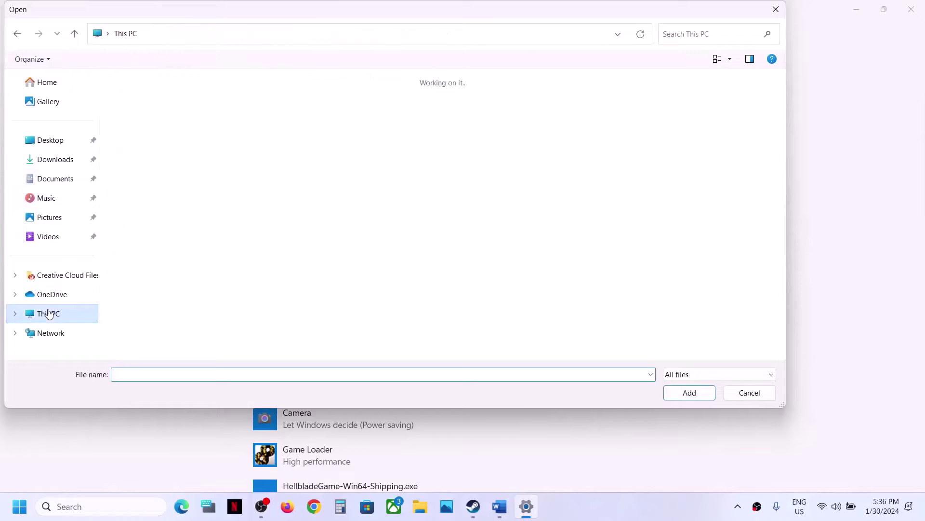
double_click(270, 97)
scroll(202, 226, "down", 2)
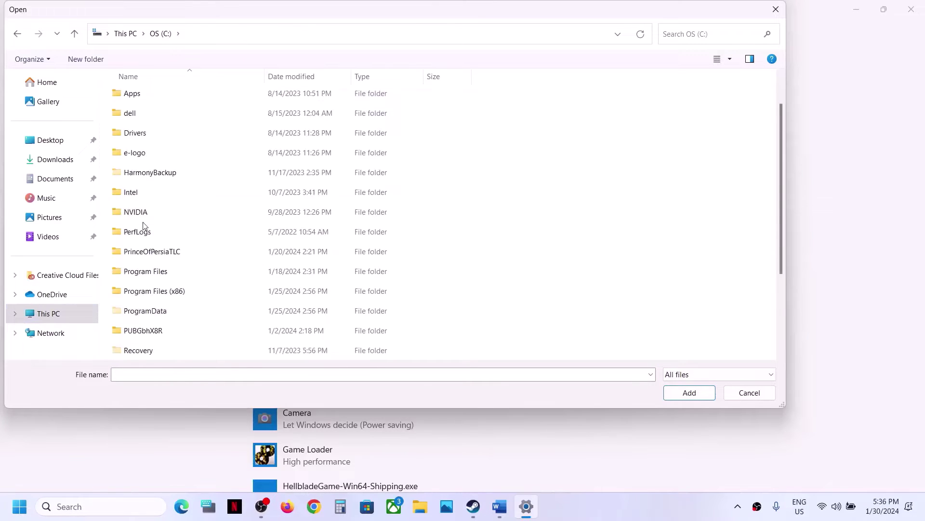
double_click(181, 231)
scroll(181, 232, "down", 10)
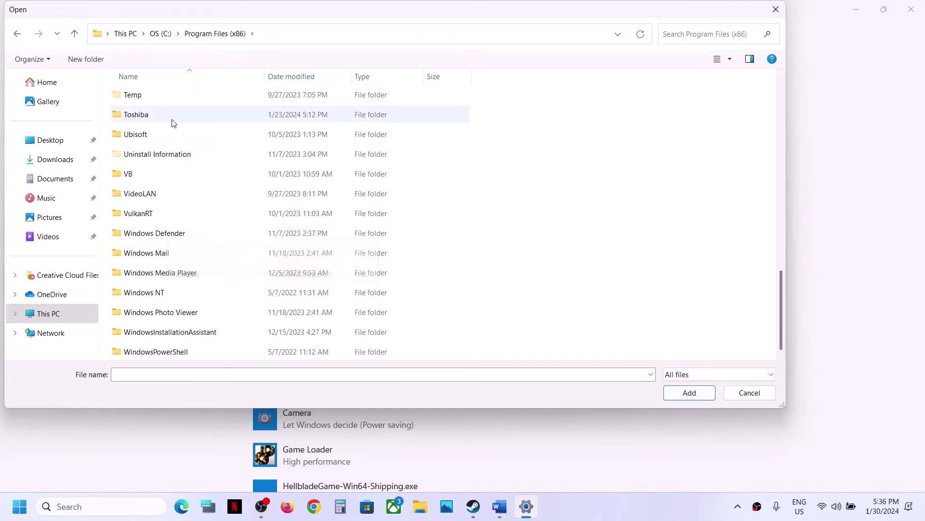
scroll(171, 125, "up", 2)
scroll(156, 116, "up", 2)
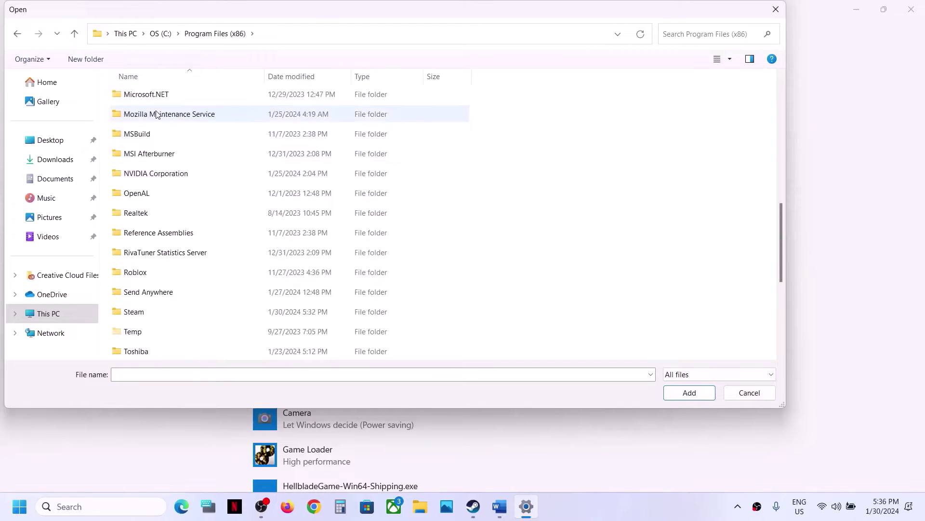
left_click(145, 309)
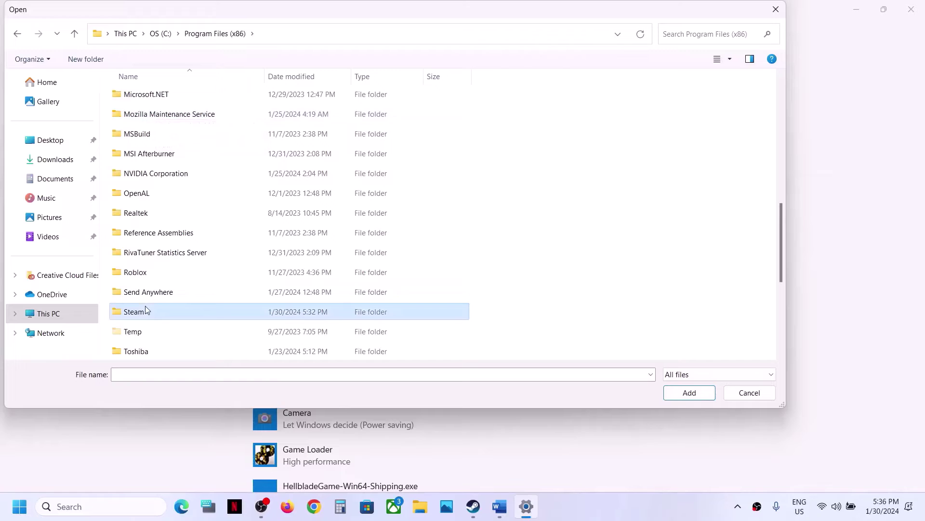
double_click(145, 308)
Add TEKKEN 8.exe from steamapps\common\TEKKEN 8 demo and set it to High performance
scroll(166, 231, "down", 5)
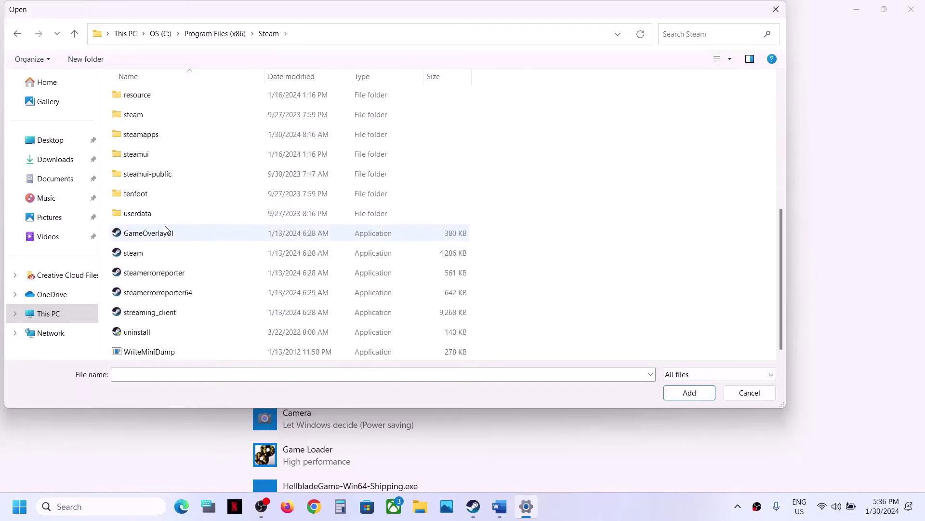
double_click(147, 137)
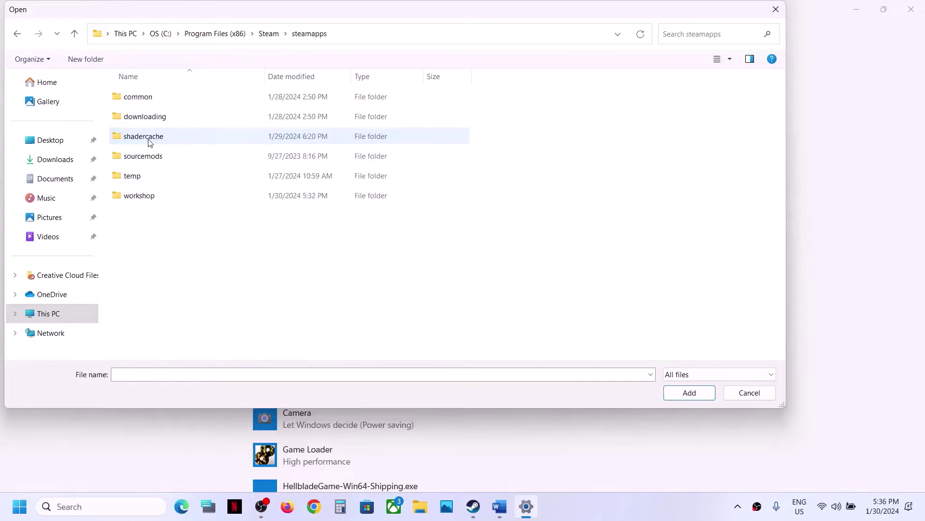
left_click(145, 103)
double_click(145, 104)
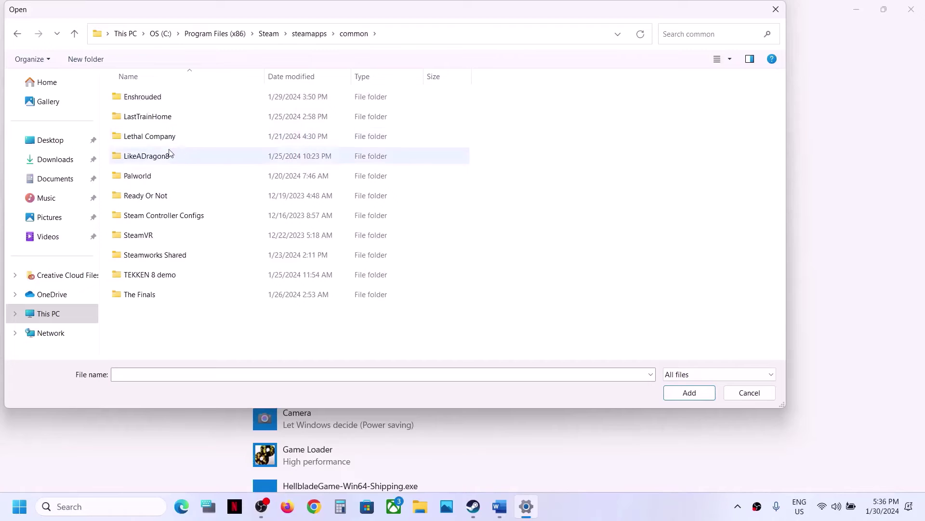
double_click(152, 276)
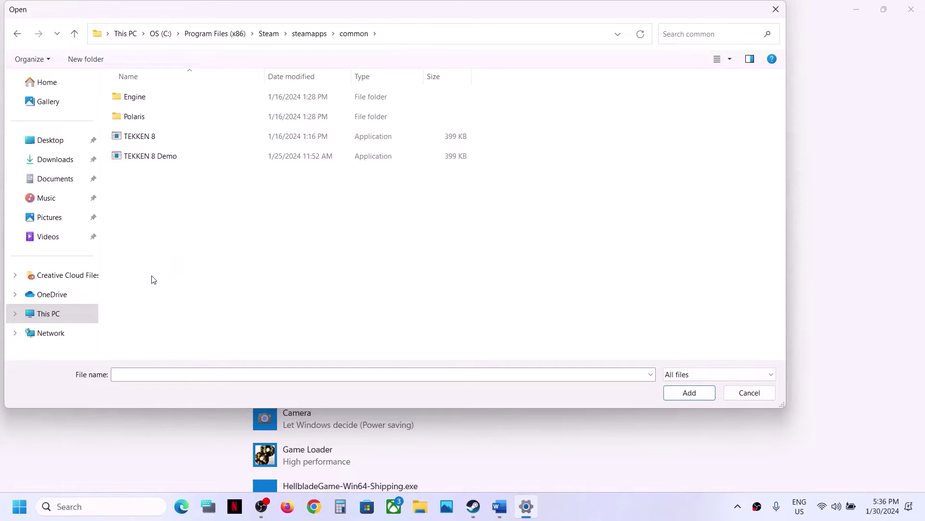
left_click(146, 137)
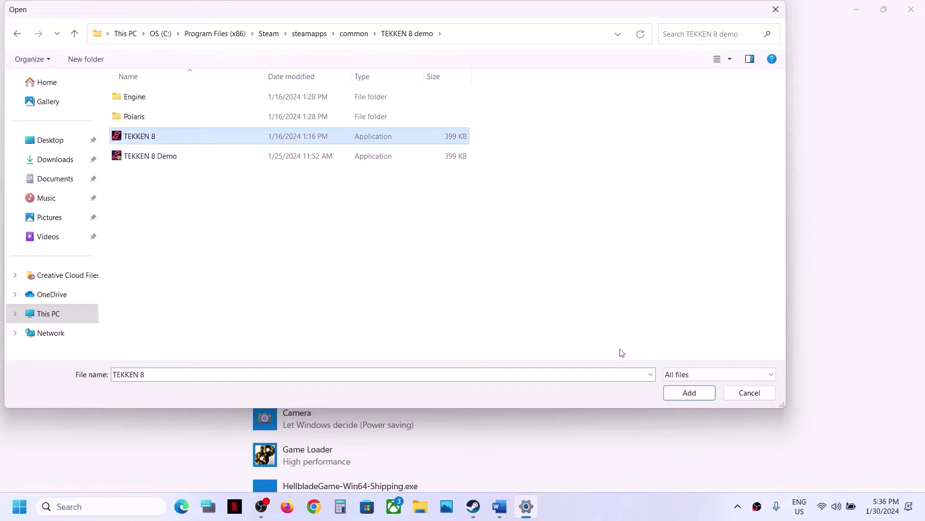
left_click(689, 393)
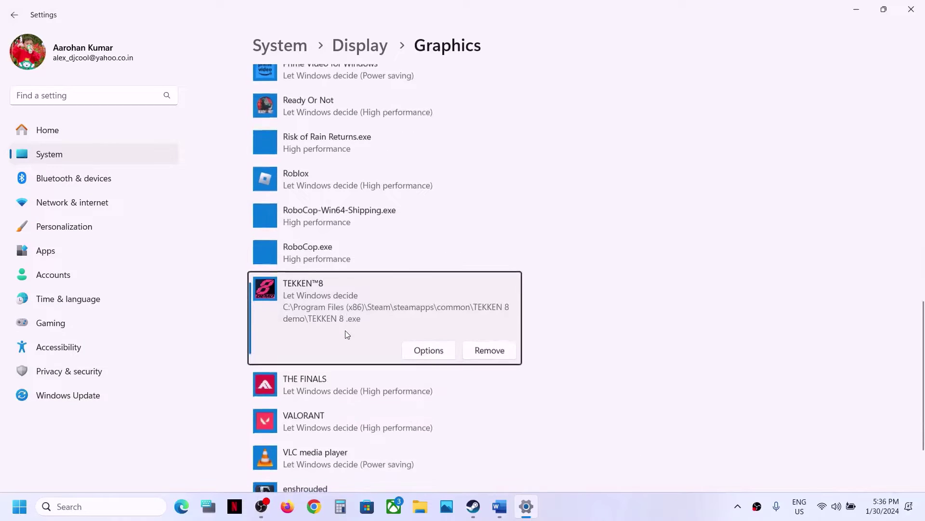
left_click(421, 350)
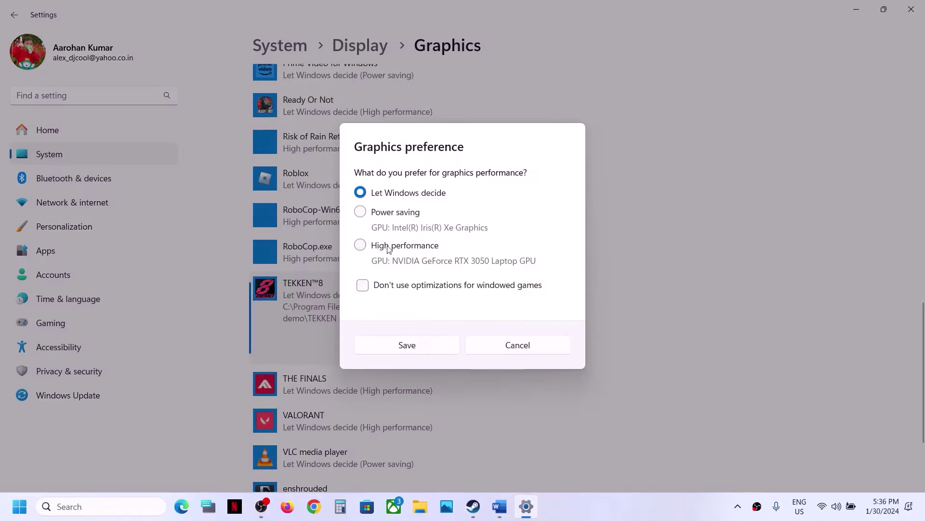
left_click(424, 350)
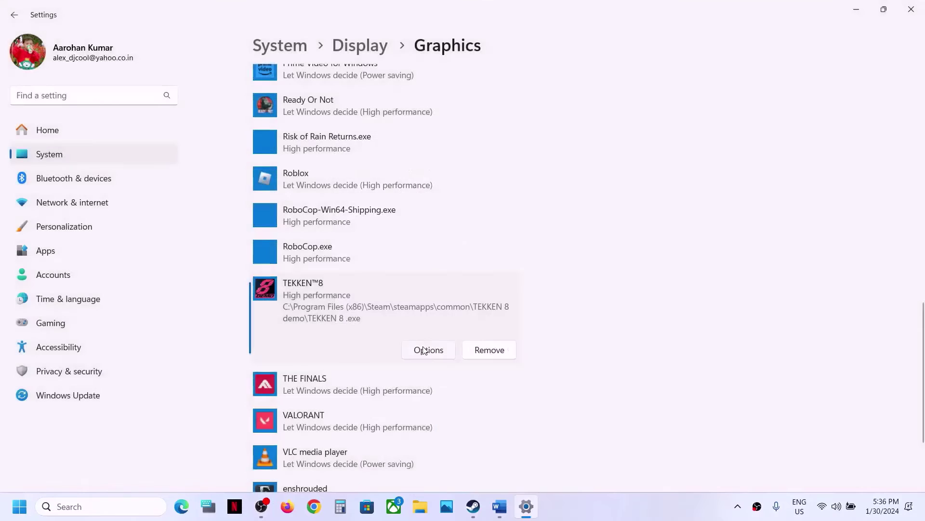
Add TEKKEN 8 Demo.exe to the graphics list and set it to High performance
scroll(374, 182, "up", 10)
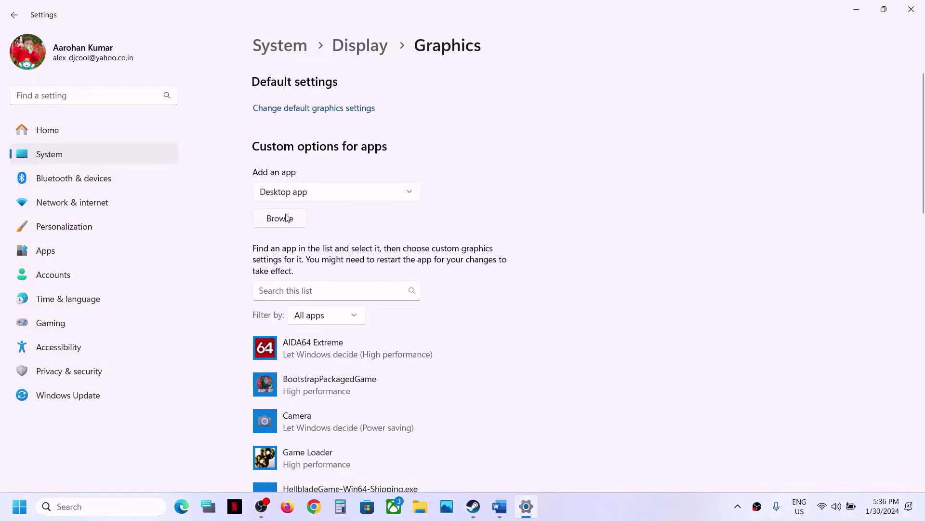
left_click(286, 217)
left_click(163, 162)
left_click(680, 390)
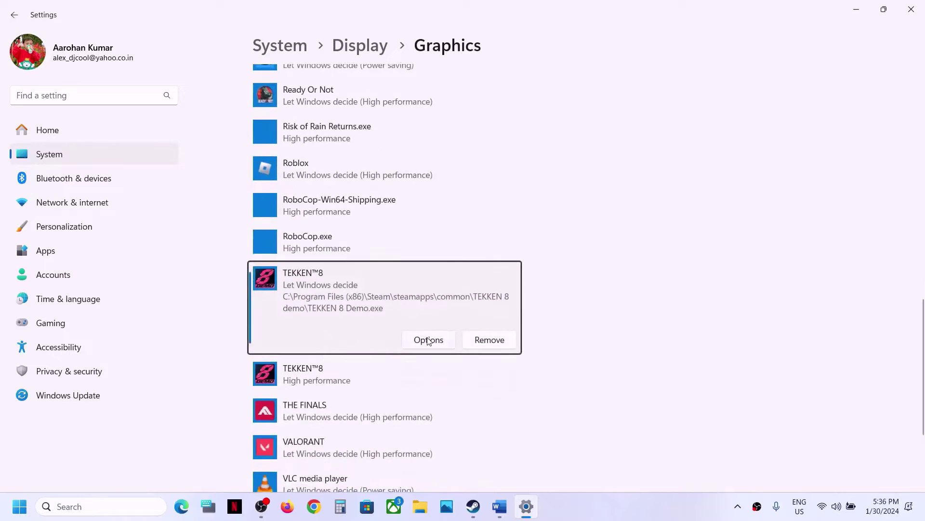
left_click(429, 341)
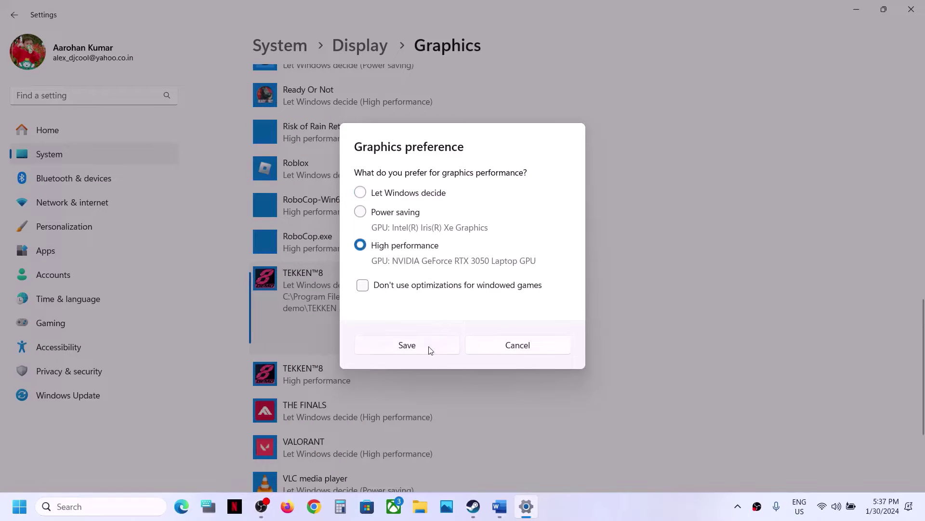
left_click(426, 348)
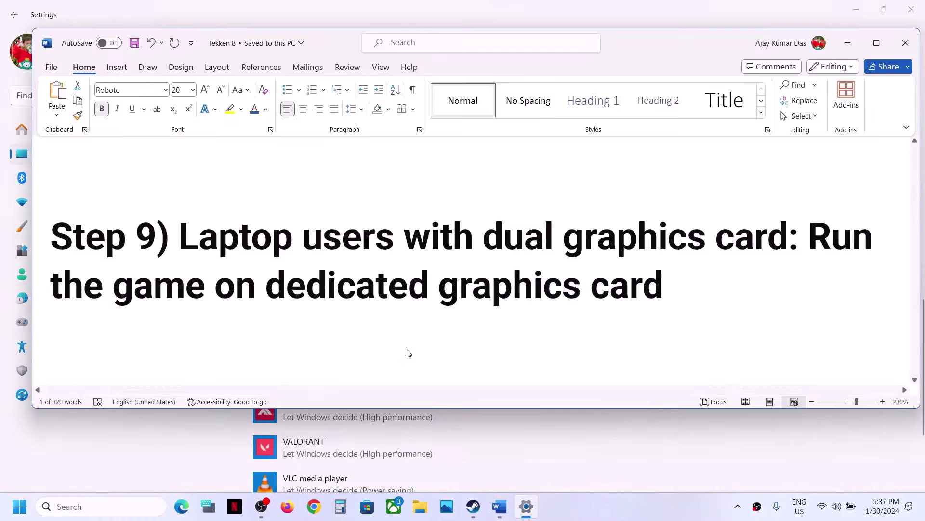
Add Polaris-Win64-Shipping.exe from TEKKEN 8 demo\Polaris\Binaries\Win64 to the graphics list
scroll(351, 249, "up", 15)
scroll(351, 250, "down", 1)
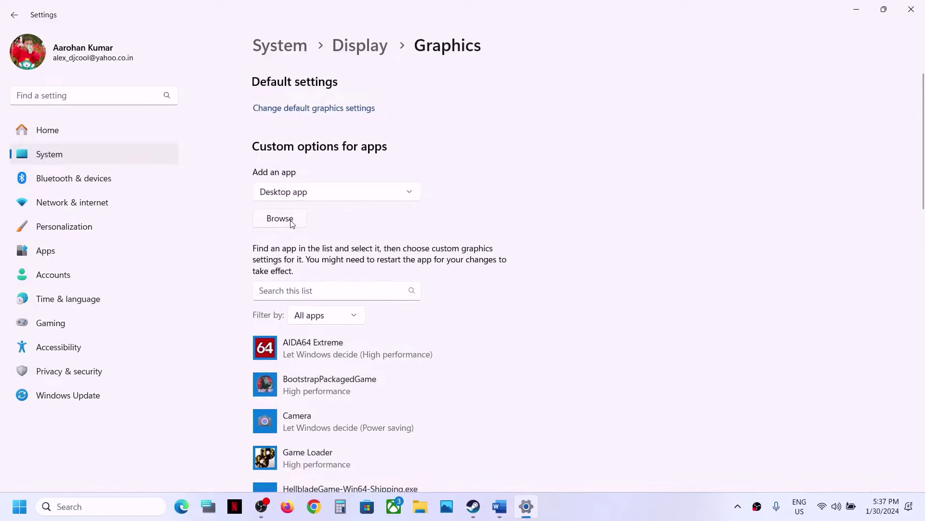
left_click(280, 219)
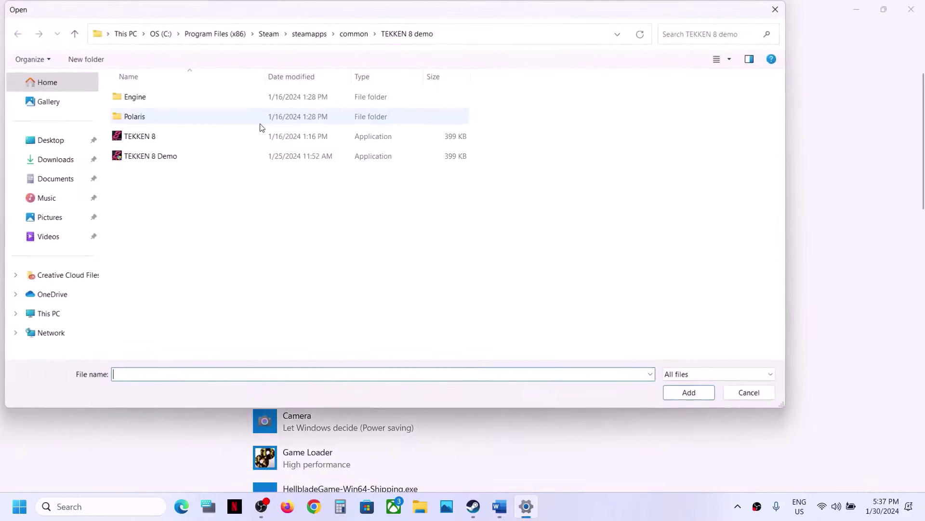
double_click(143, 120)
double_click(145, 100)
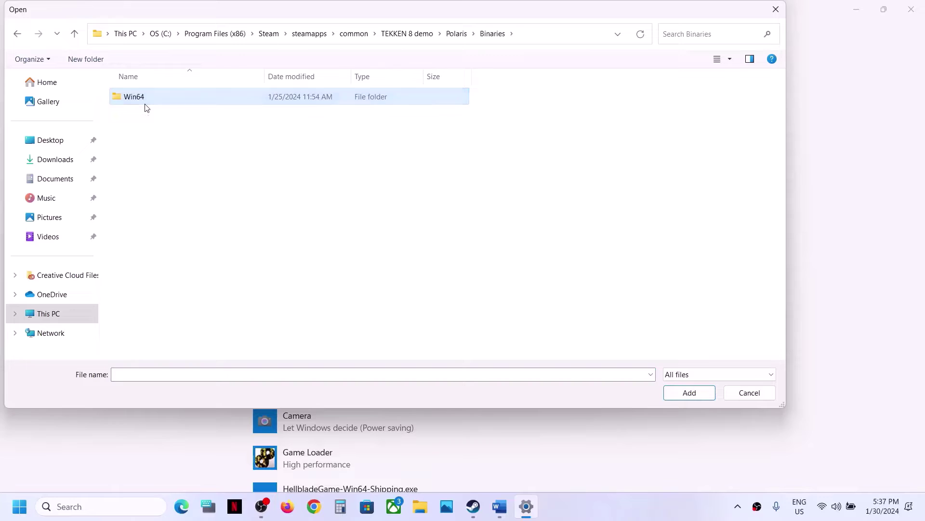
double_click(145, 101)
left_click(150, 121)
left_click(690, 393)
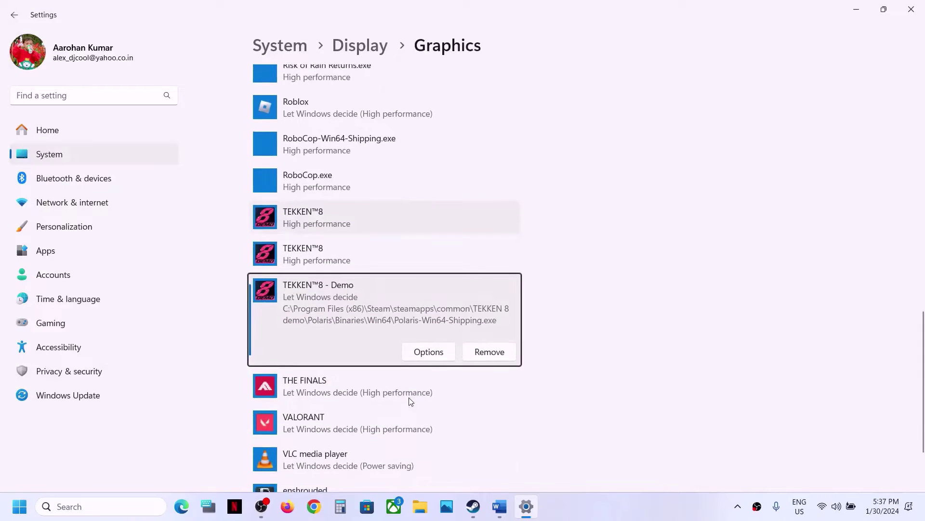
Set TEKKEN 8 - Demo to High performance and close Settings
left_click(426, 353)
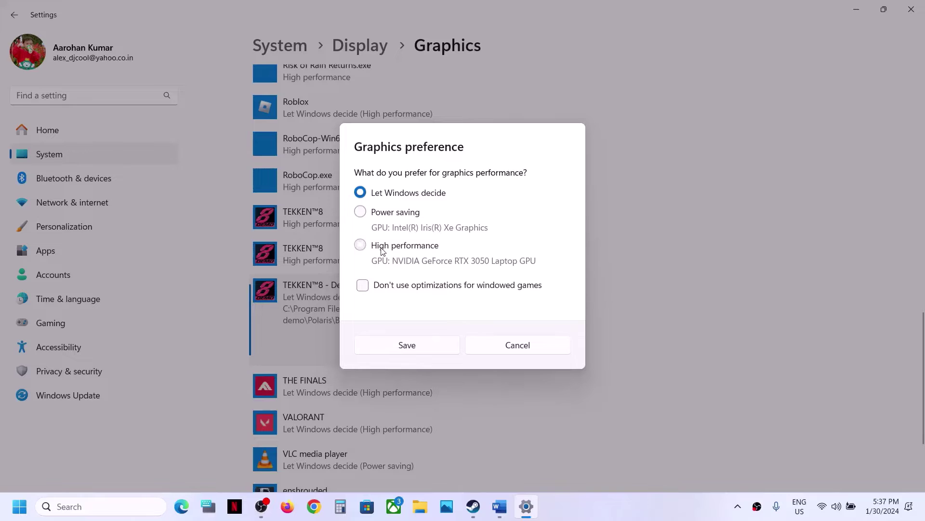
left_click(447, 352)
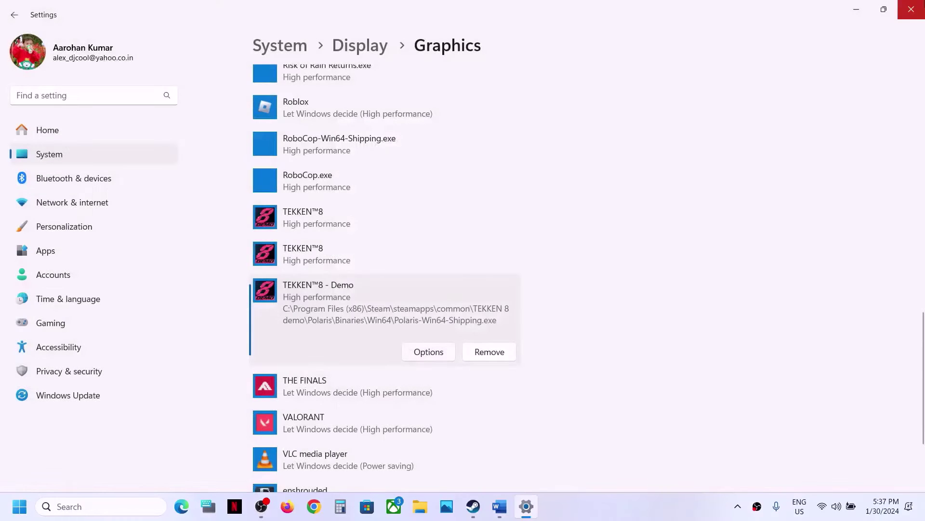
left_click(911, 9)
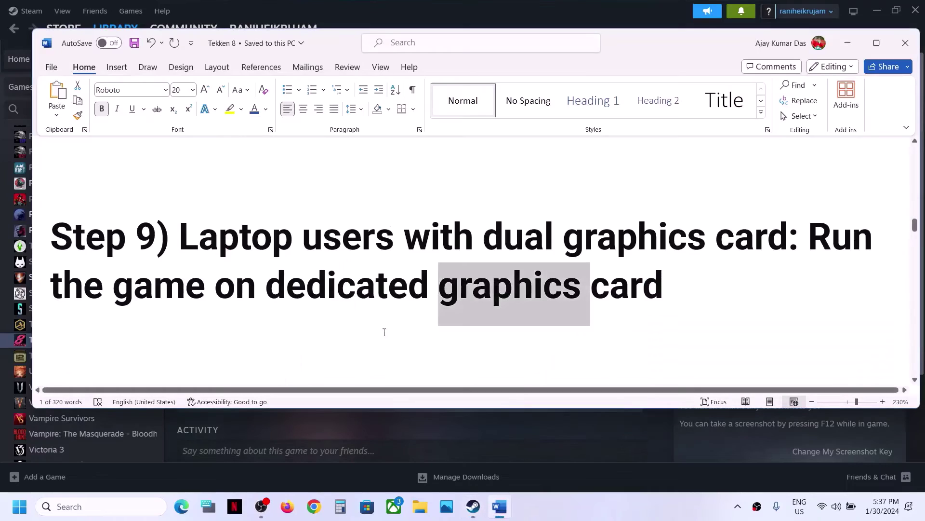
Copy the nvidia.com drivers link from the Tekken 8 document and open a new Chrome tab
scroll(381, 333, "down", 2)
scroll(381, 333, "down", 1)
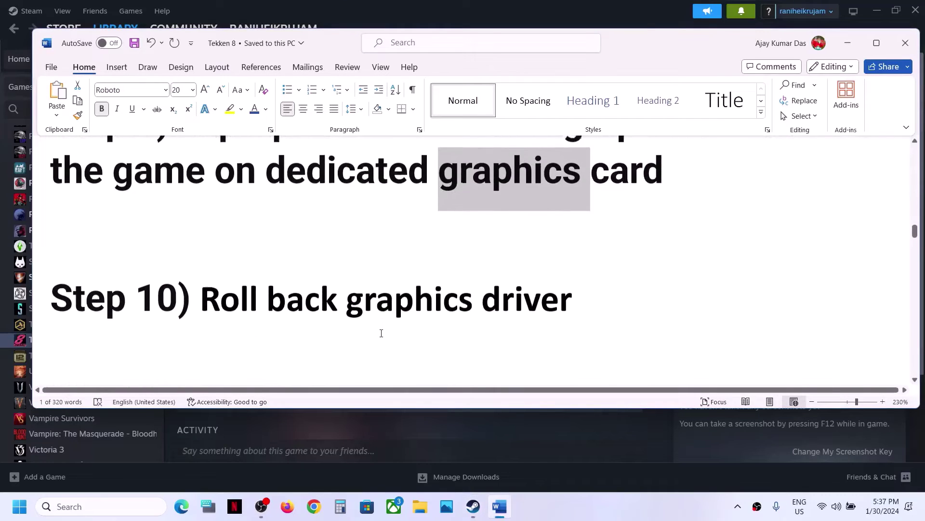
left_click_drag(225, 298, 572, 300)
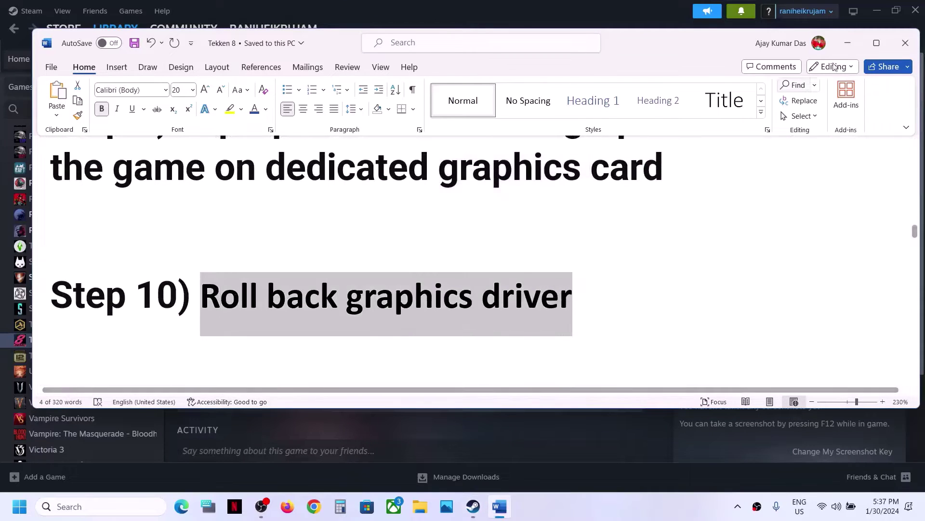
scroll(603, 200, "up", 6)
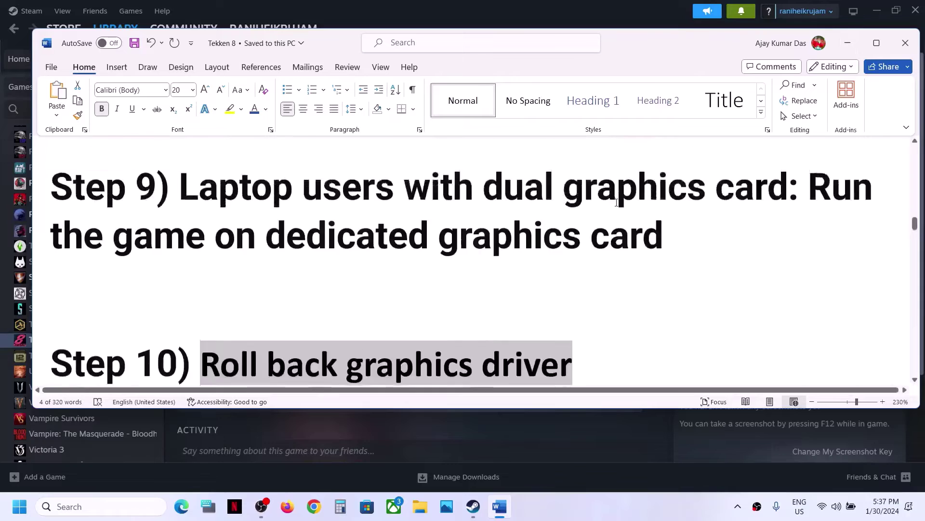
triple_click(599, 199)
key("ctrl+c")
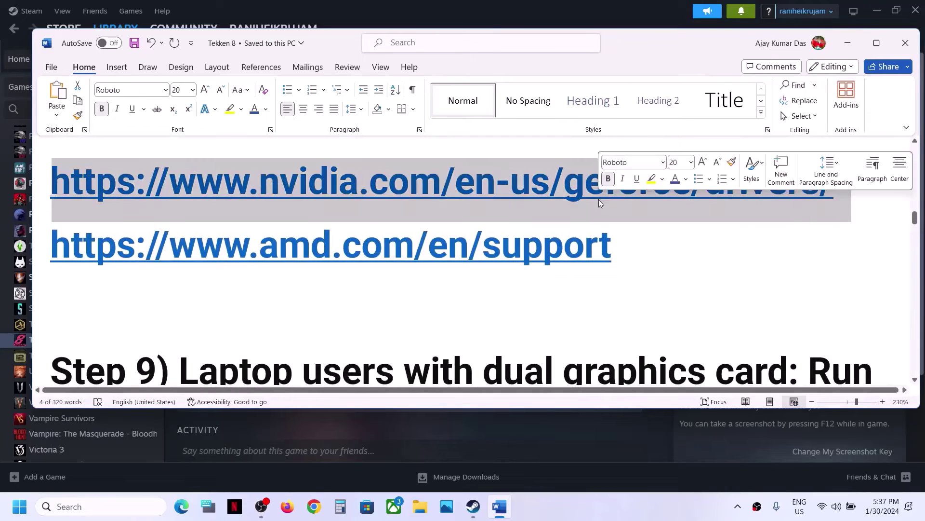
left_click(312, 507)
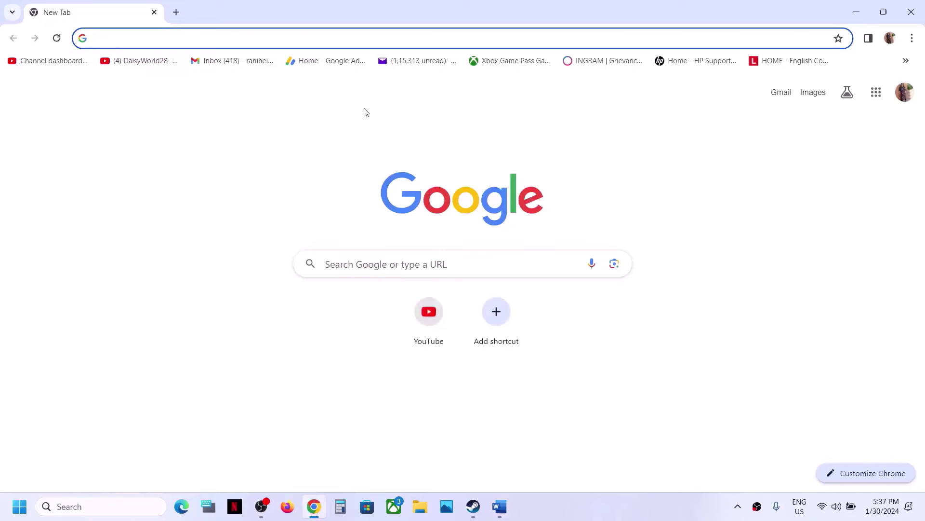
Load the GeForce Drivers page and search for drivers with Windows 11 as the OS
key("ctrl+v")
key("Return")
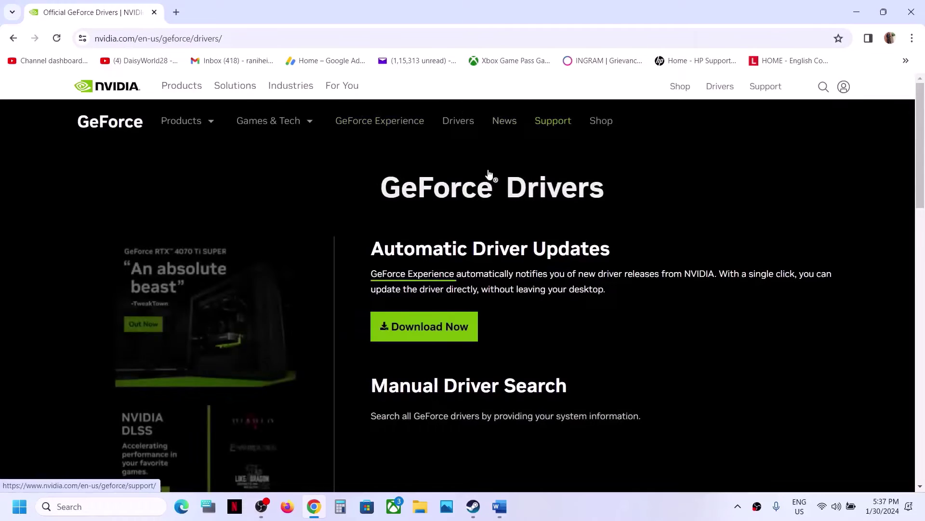
scroll(489, 174, "down", 5)
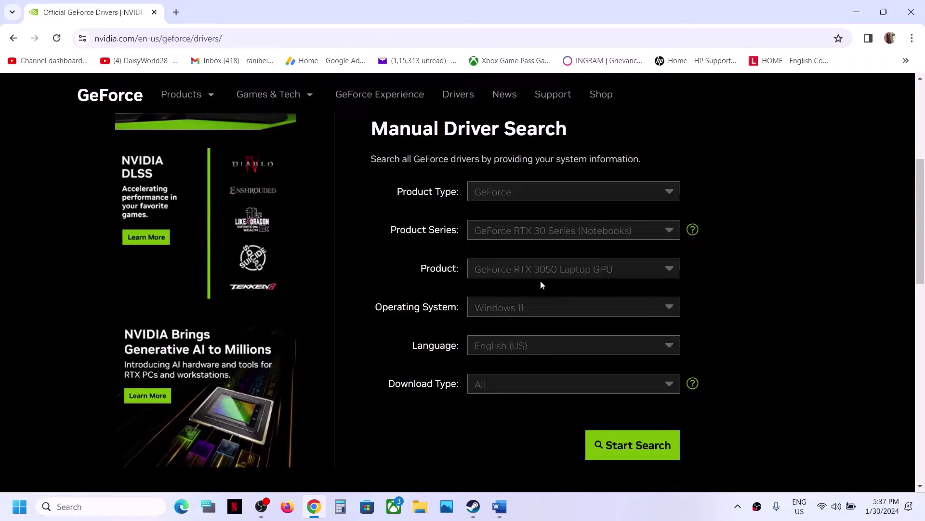
left_click(519, 305)
left_click(627, 342)
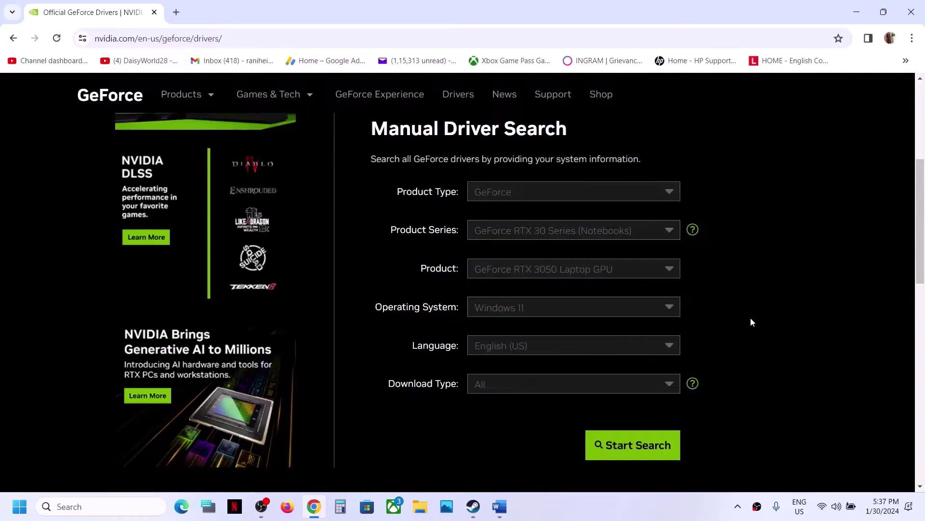
left_click(620, 455)
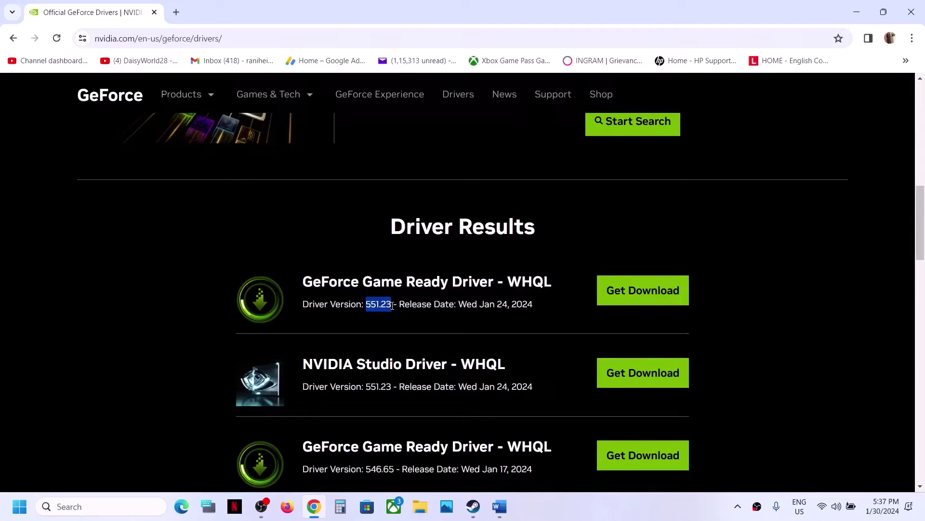
Compare the listed driver versions and open the 546.65 Game Ready download page
left_click_drag(319, 285, 450, 290)
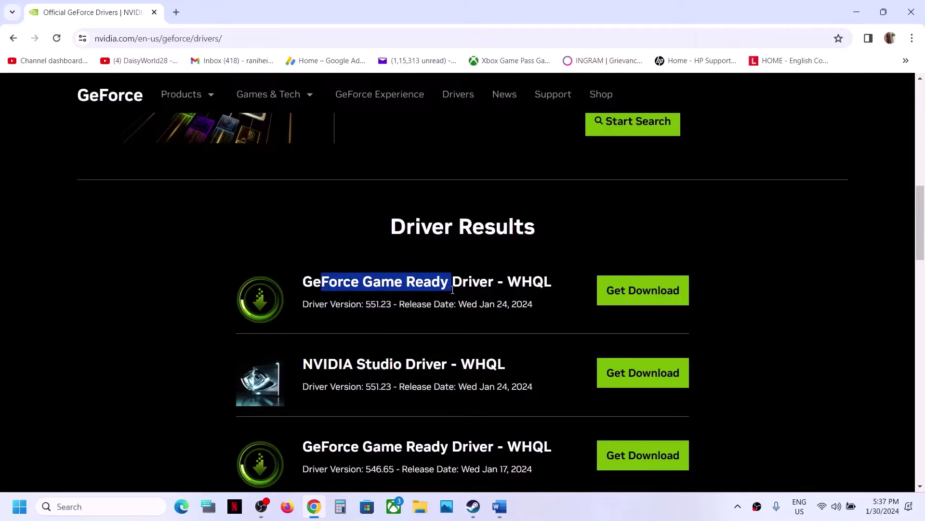
scroll(369, 337, "down", 2)
left_click_drag(356, 352, 399, 351)
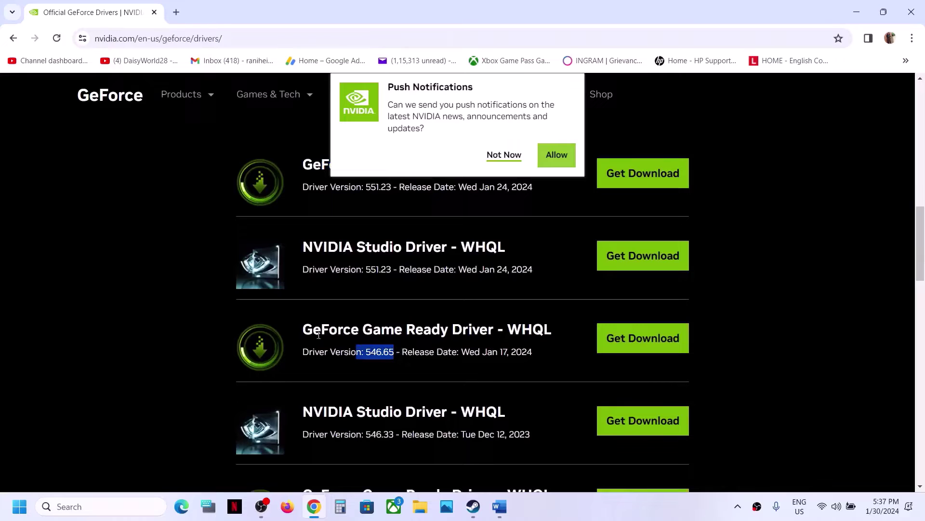
left_click_drag(366, 433, 388, 433)
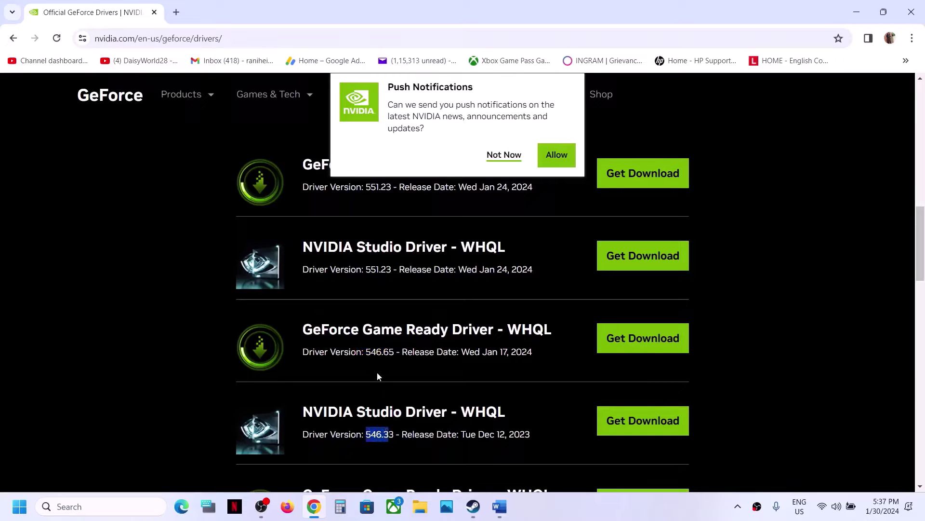
left_click_drag(361, 353, 407, 352)
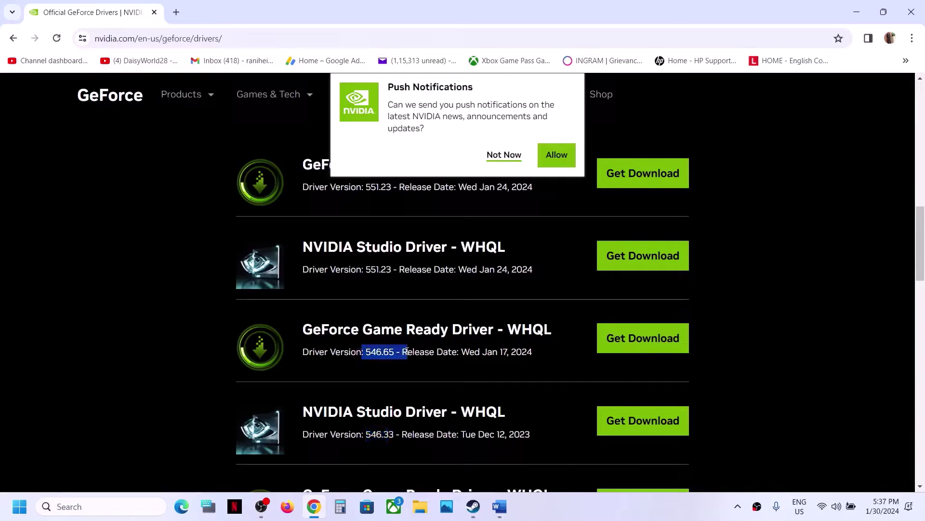
left_click(626, 338)
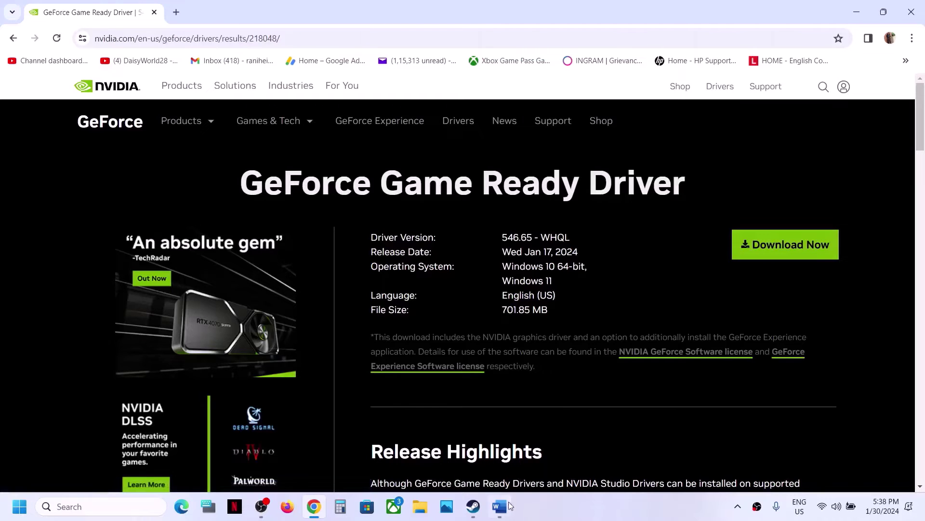
Switch to the Steam library, then bring the Tekken 8 Word document back
mouse_move(505, 516)
left_click(475, 515)
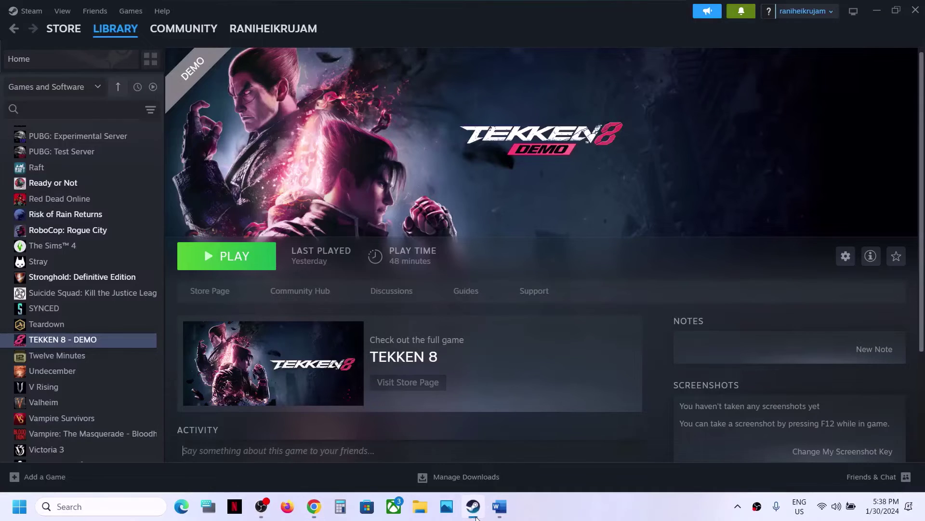
left_click(509, 510)
Scroll to Step 11 and highlight 'Allow the game to' in its heading
scroll(413, 279, "down", 5)
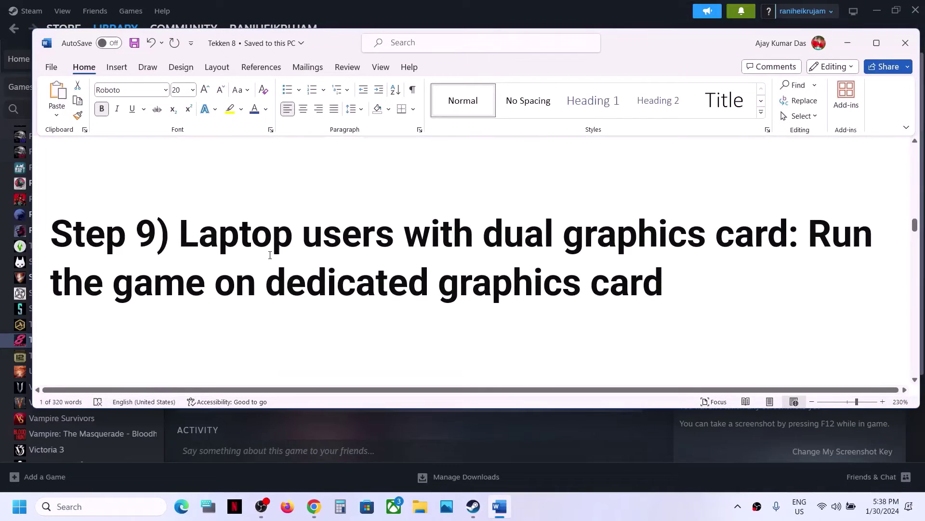
scroll(270, 254, "up", 3)
scroll(270, 255, "down", 8)
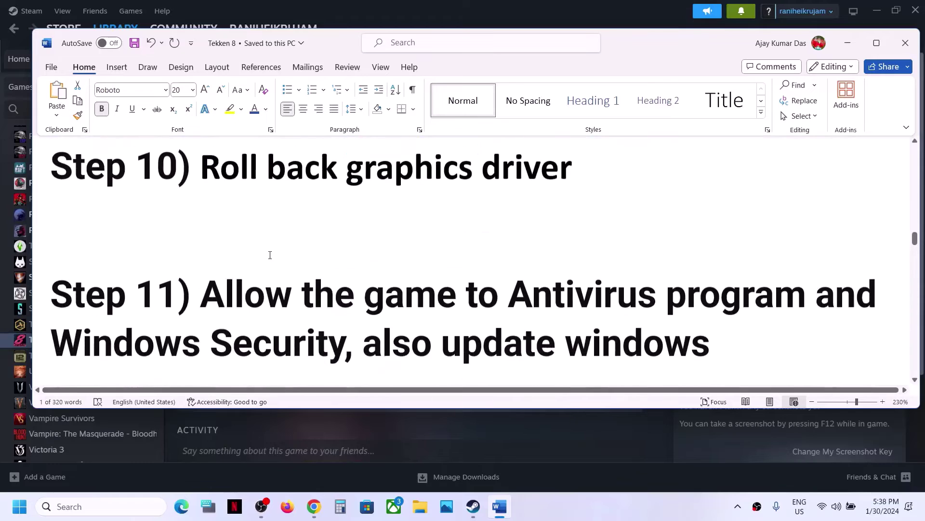
right_click(280, 255)
key("Escape")
left_click_drag(201, 246, 522, 262)
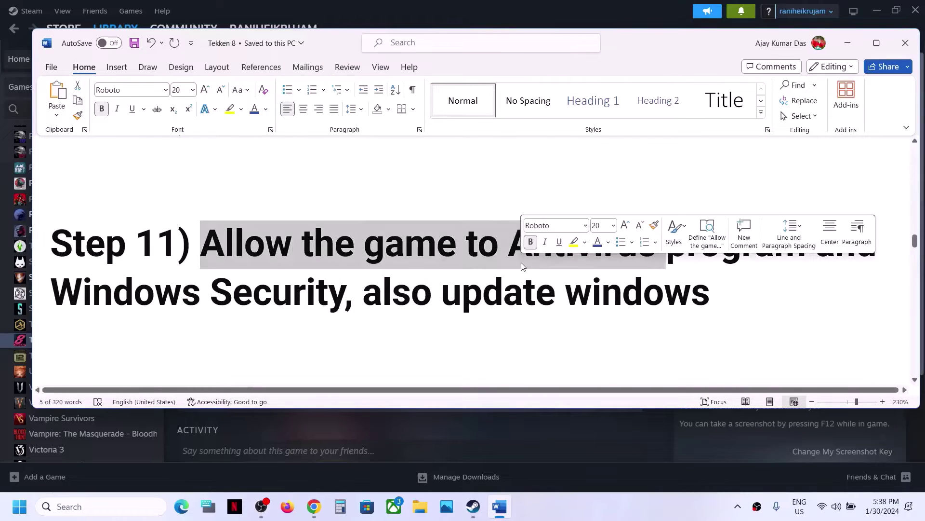
scroll(521, 263, "up", 2)
scroll(579, 281, "down", 2)
left_click(578, 281)
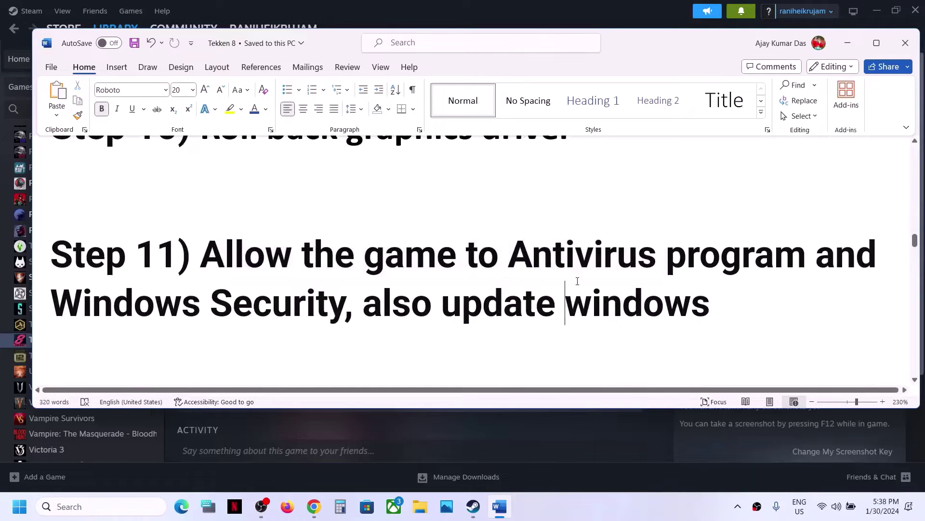
Highlight 'Antivirus program' and the heading through Windows Security, then open Settings with Win+I
left_click_drag(508, 250, 709, 256)
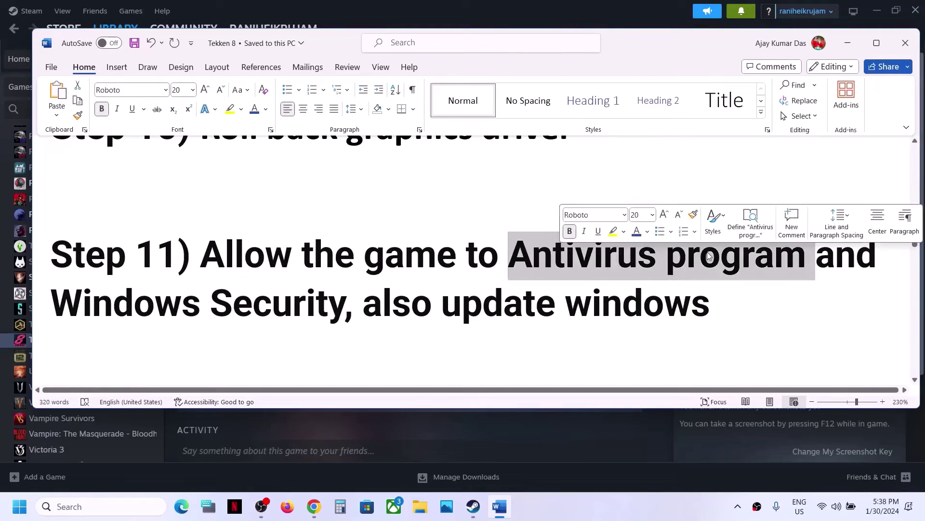
left_click(609, 280)
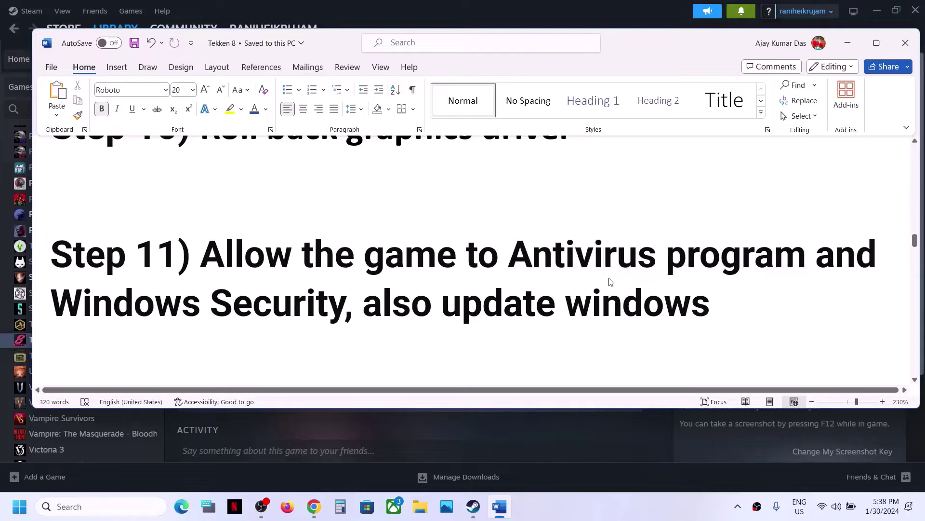
left_click_drag(208, 253, 331, 311)
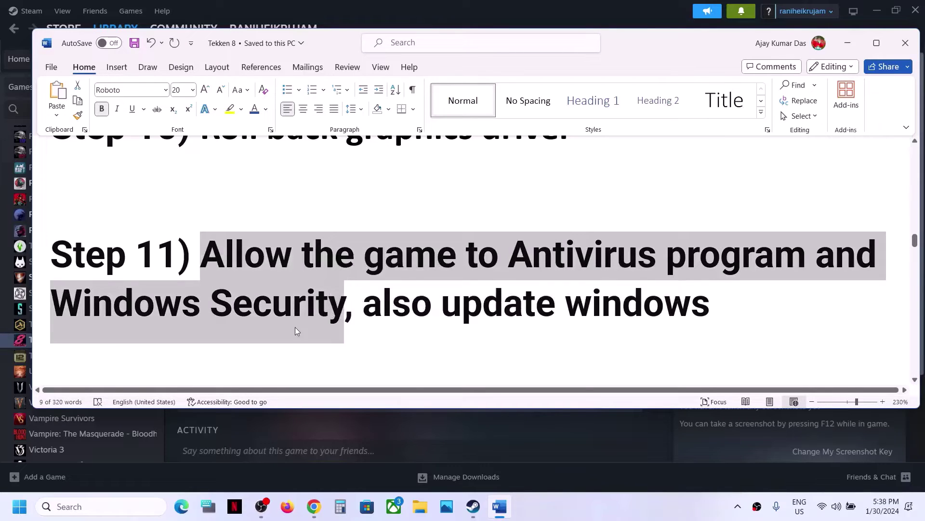
left_click(295, 327)
key("super+i")
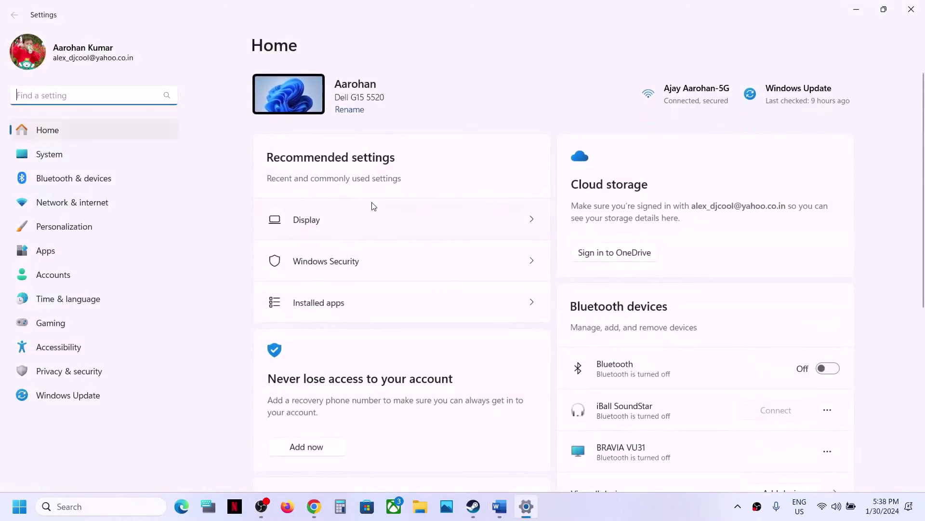
Go Privacy & security > Windows Security > Virus & threat protection > Ransomware protection > allowed apps
left_click(79, 375)
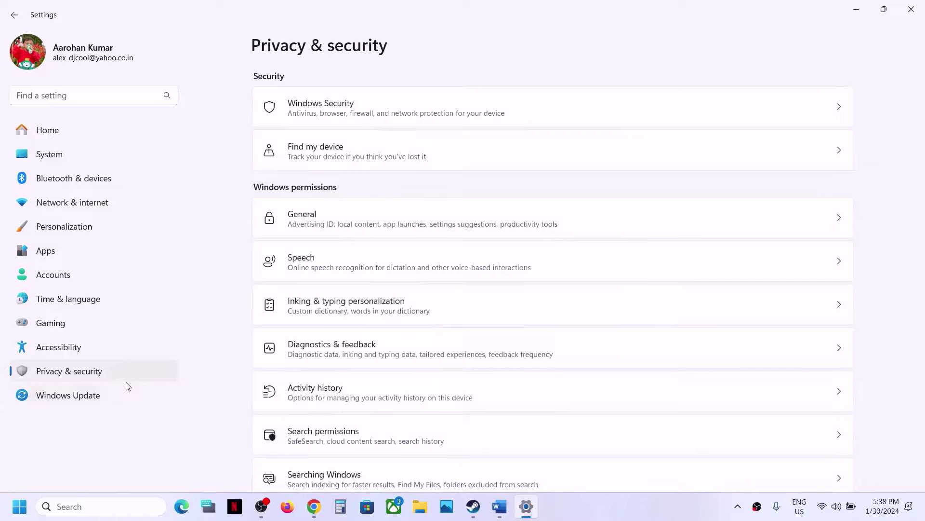
left_click(350, 111)
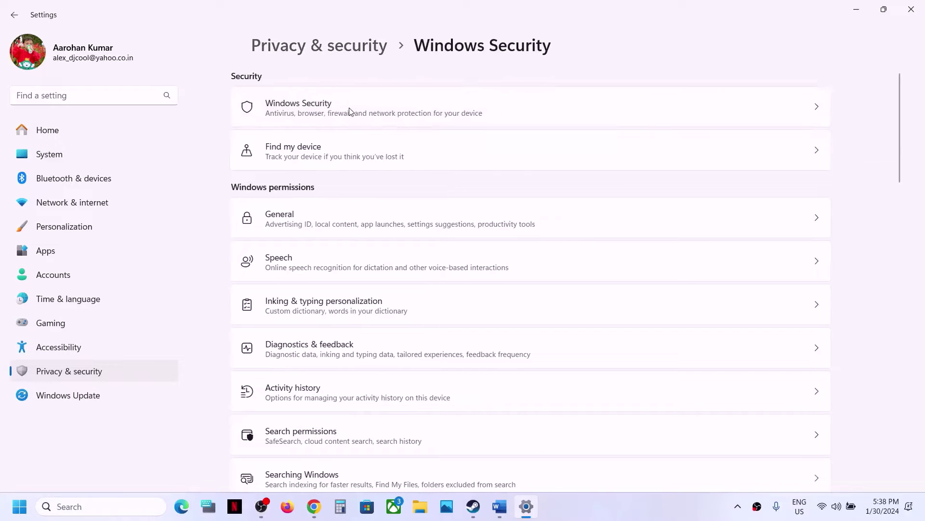
left_click(332, 178)
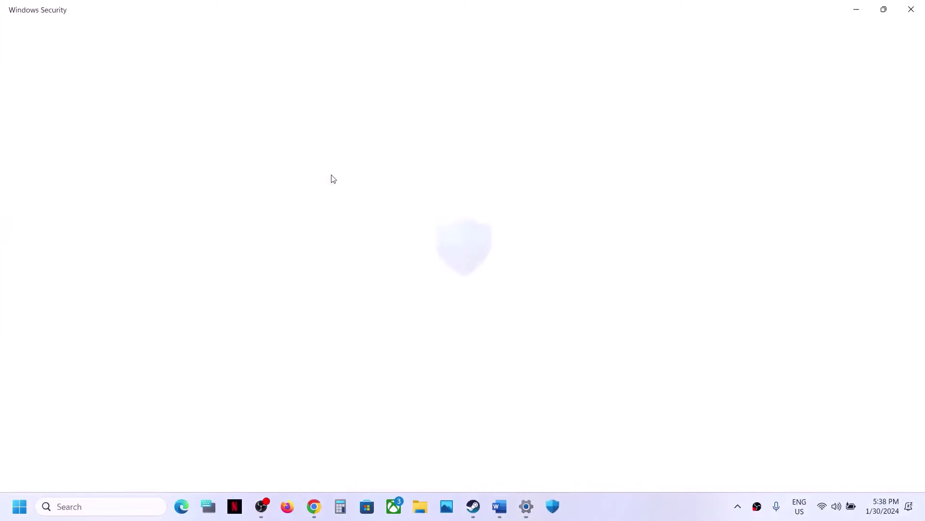
scroll(331, 178, "down", 3)
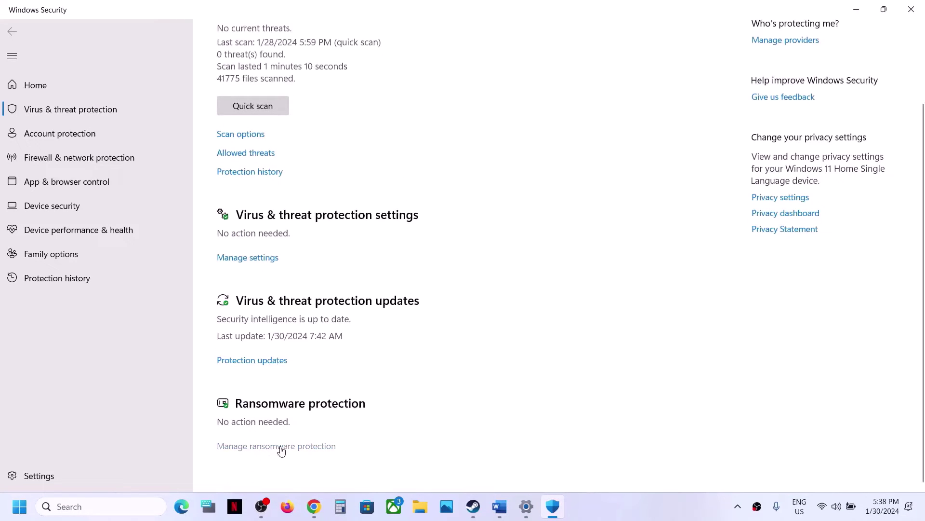
left_click(282, 447)
left_click(309, 249)
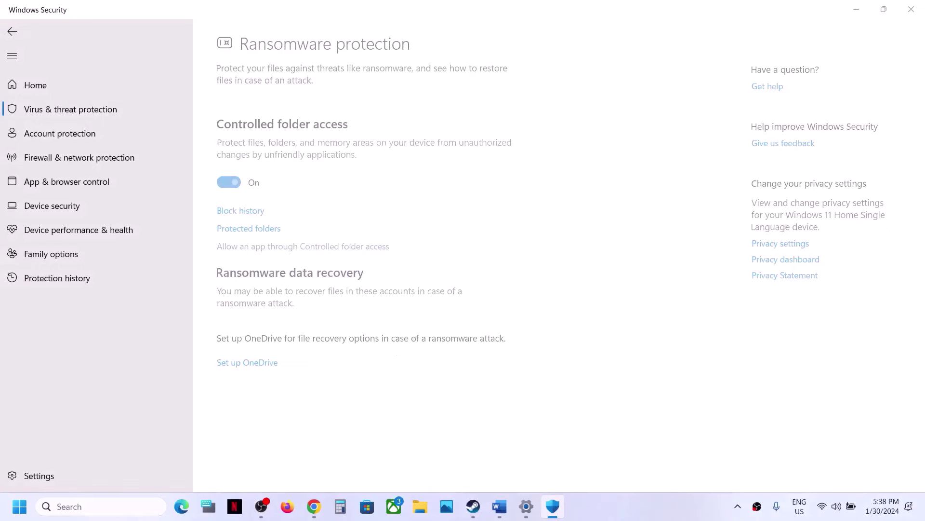
Allow TEKKEN 8.exe from the TEKKEN 8 demo folder through Controlled folder access
left_click(294, 140)
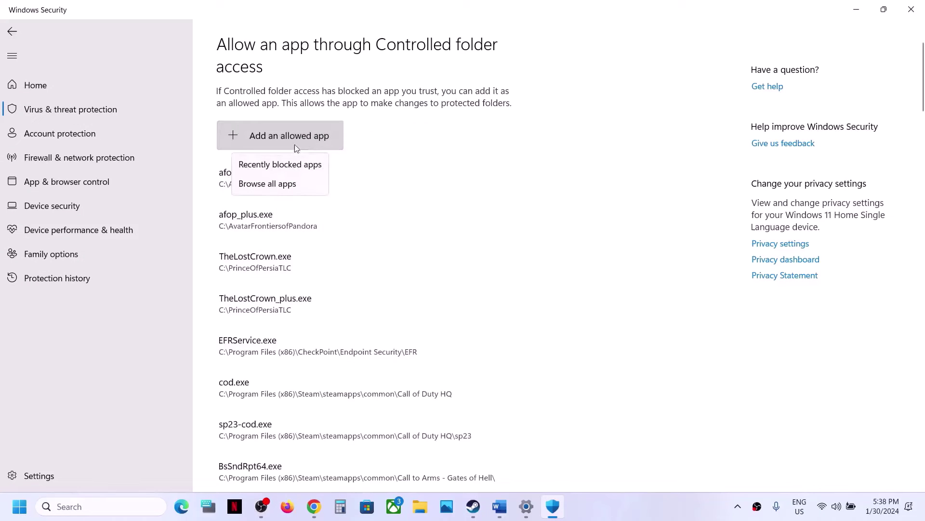
left_click(289, 183)
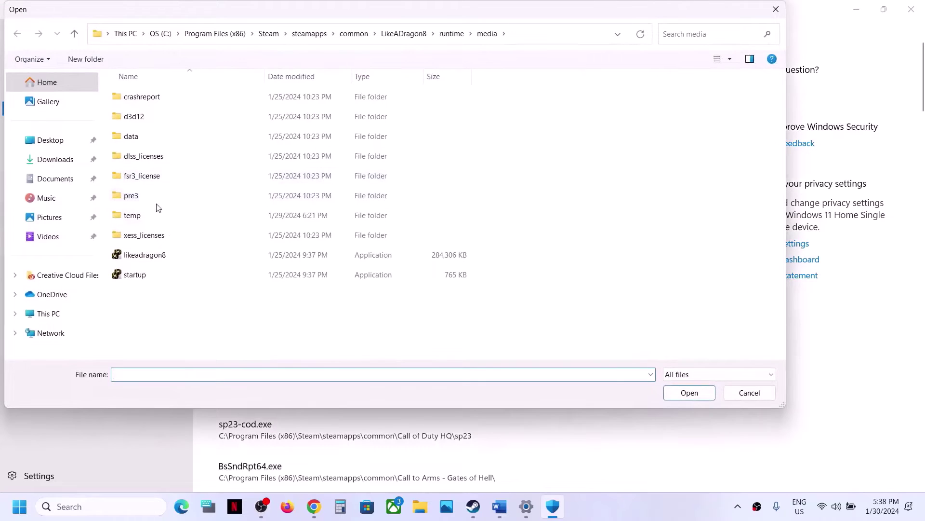
left_click(355, 34)
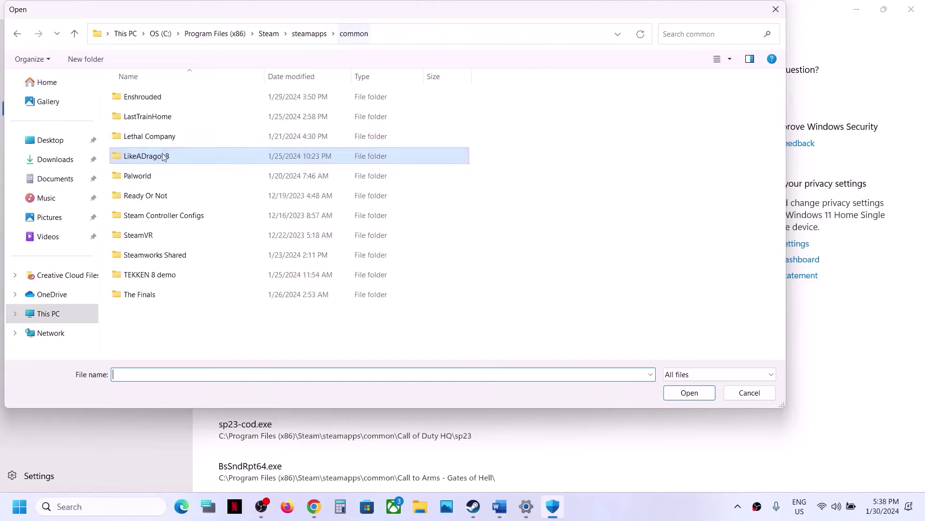
double_click(140, 275)
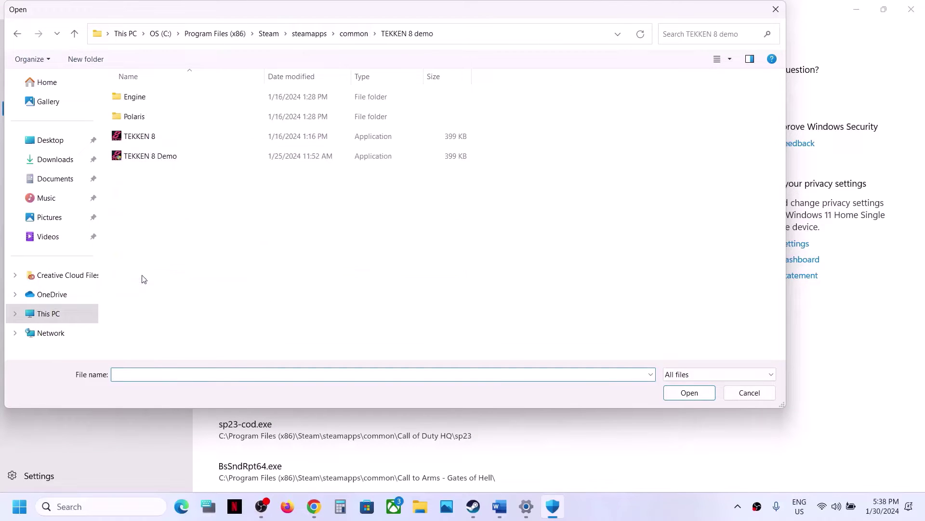
left_click(155, 141)
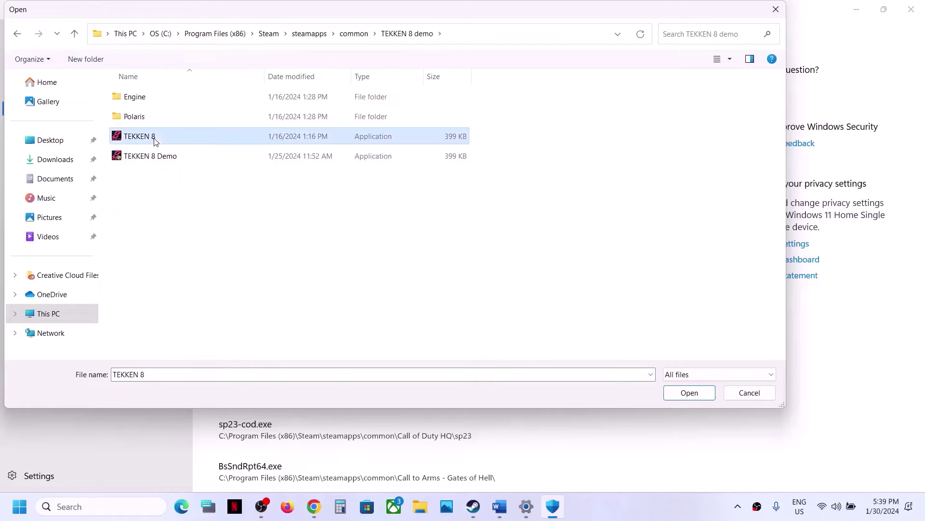
left_click(690, 393)
Allow TEKKEN 8 Demo.exe through Controlled folder access
left_click(302, 144)
left_click(289, 184)
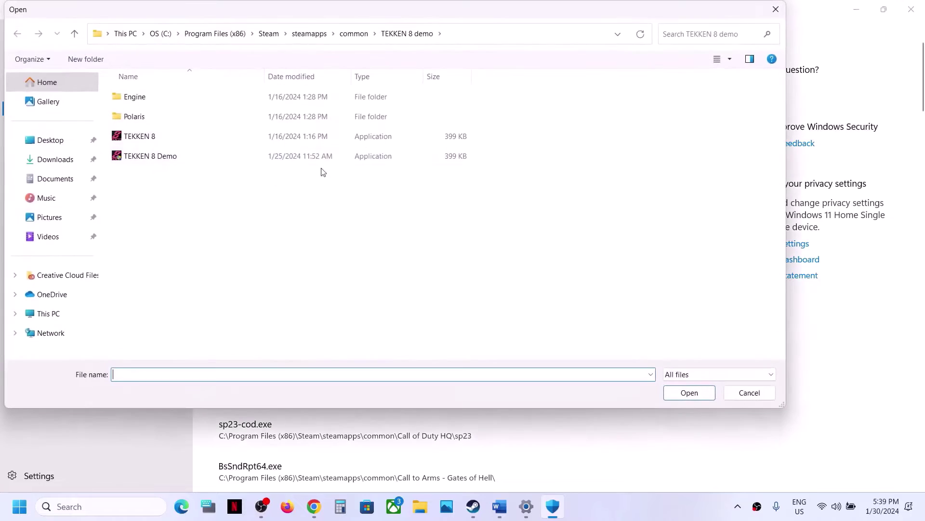
left_click(161, 157)
left_click(688, 392)
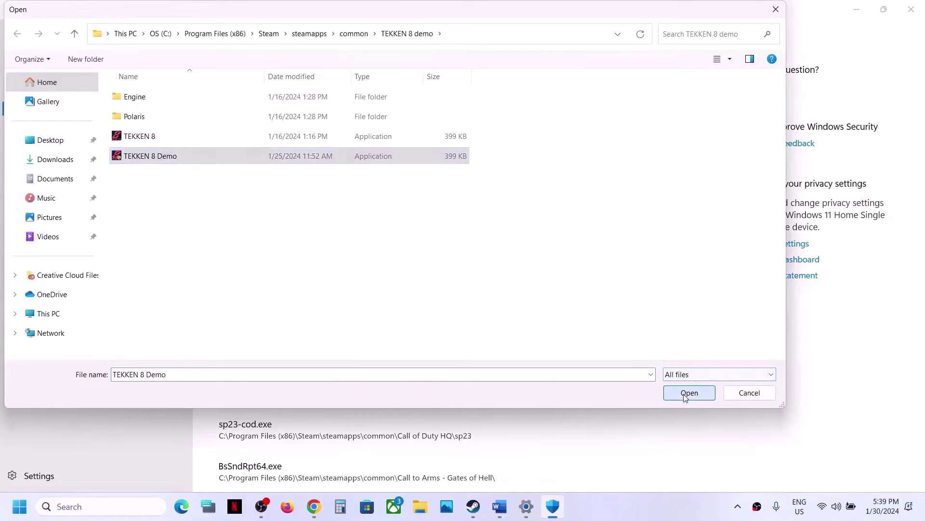
Allow Polaris-Win64-Shipping.exe from Polaris\Binaries\Win64 through Controlled folder access
left_click(297, 137)
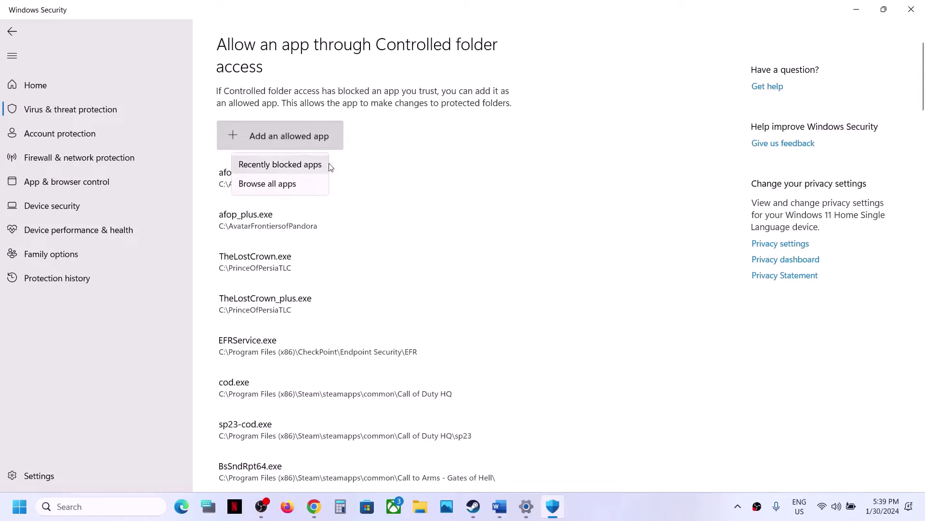
left_click(303, 189)
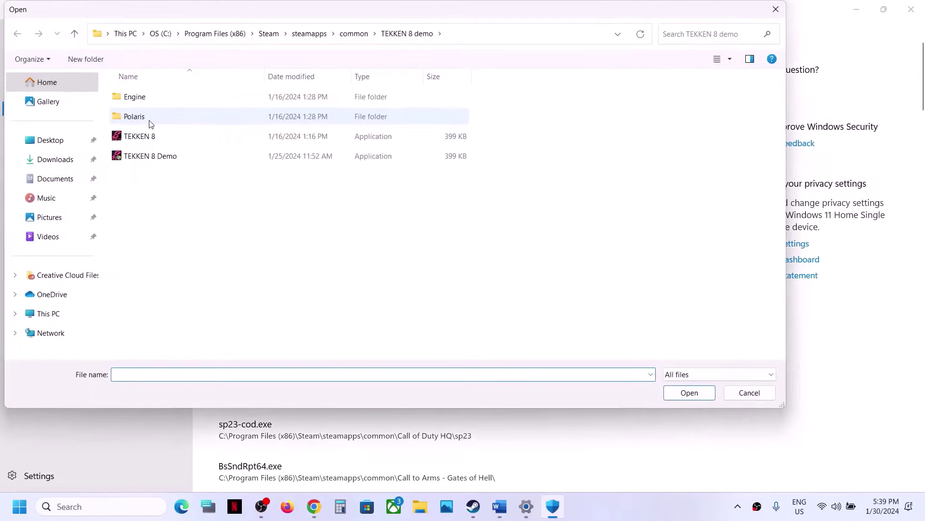
double_click(151, 123)
double_click(143, 98)
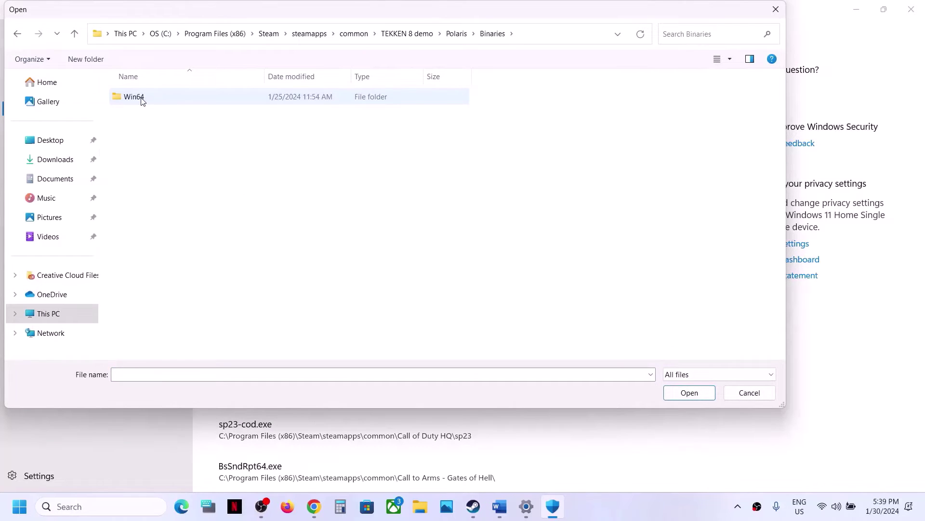
double_click(142, 100)
left_click(162, 119)
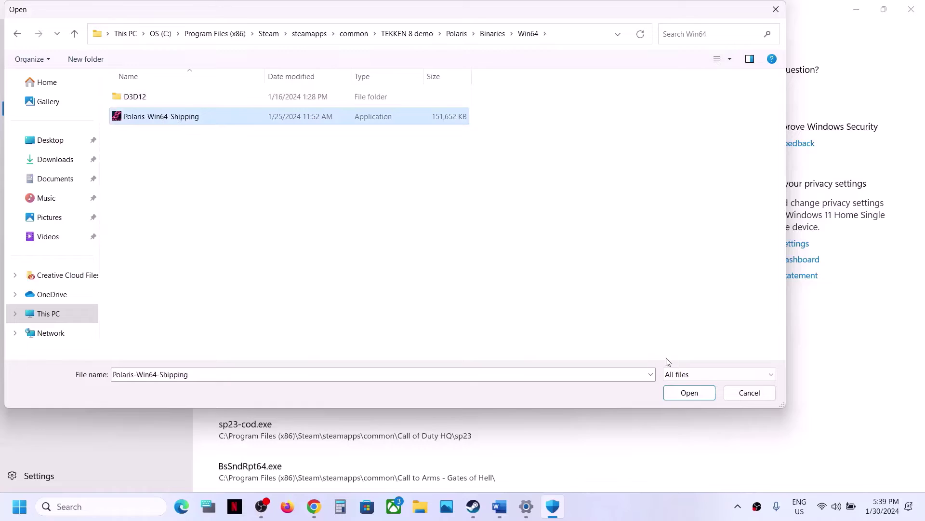
left_click(684, 396)
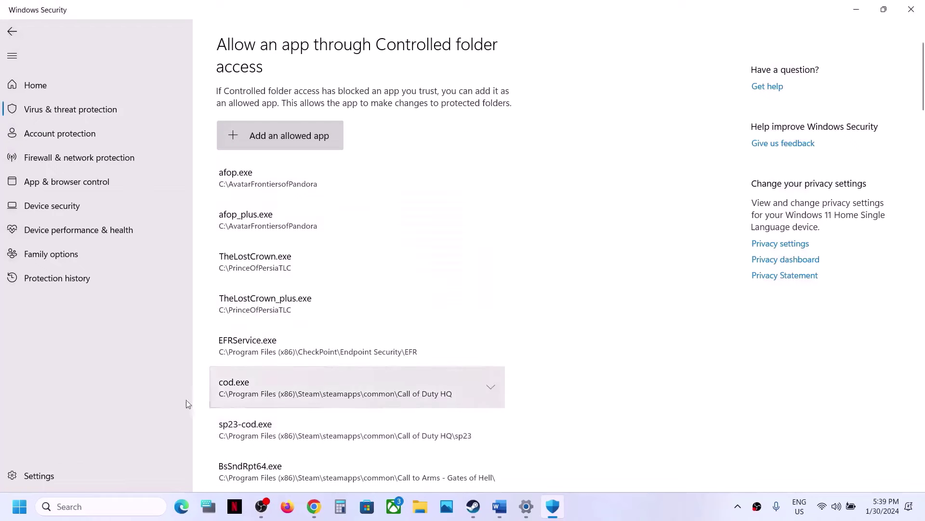
Open Control Panel via search and go to System and Security > Windows Defender Firewall
left_click(64, 504)
type("control")
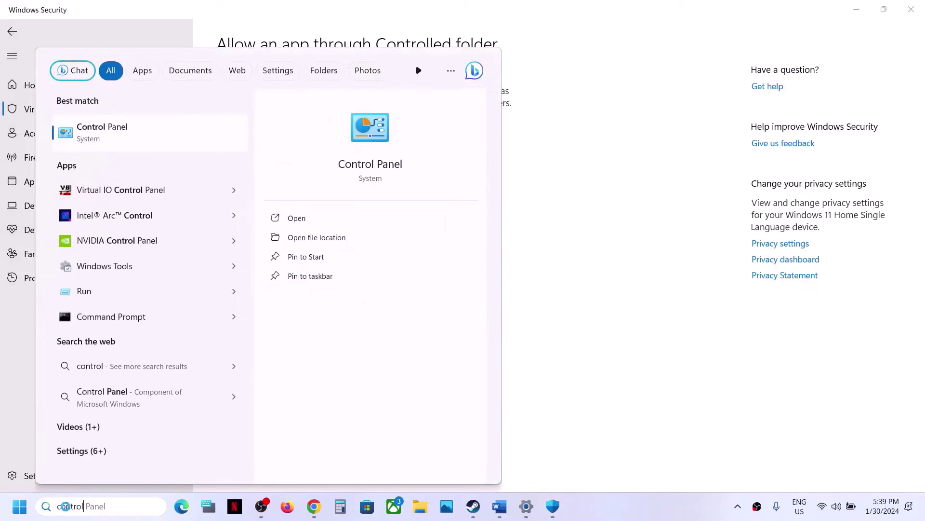
key("Return")
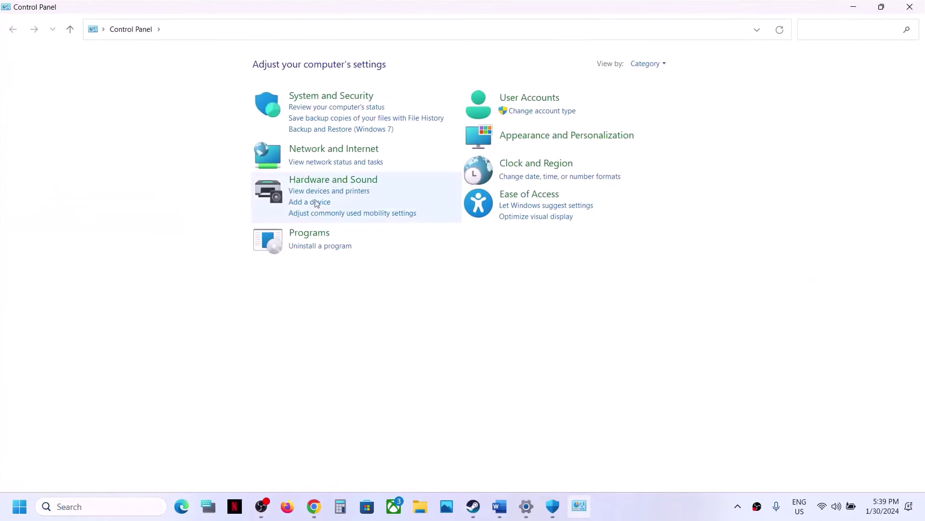
left_click(351, 93)
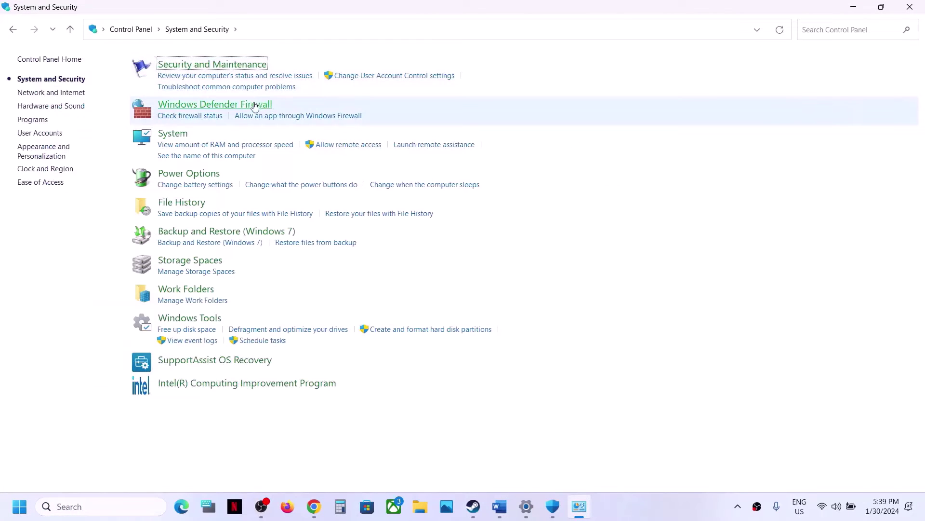
left_click(250, 106)
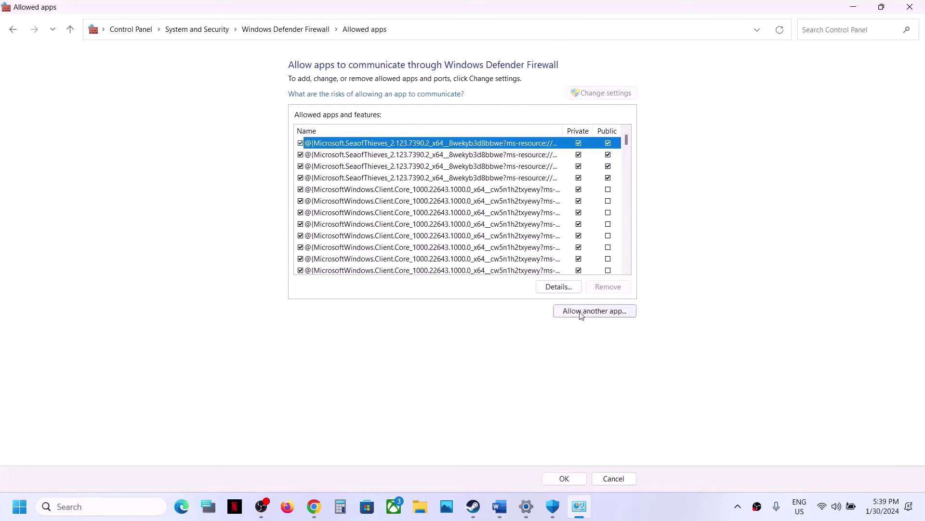
Try adding TEKKEN 8.exe as a firewall exception; it is already allowed
left_click(582, 312)
left_click(543, 309)
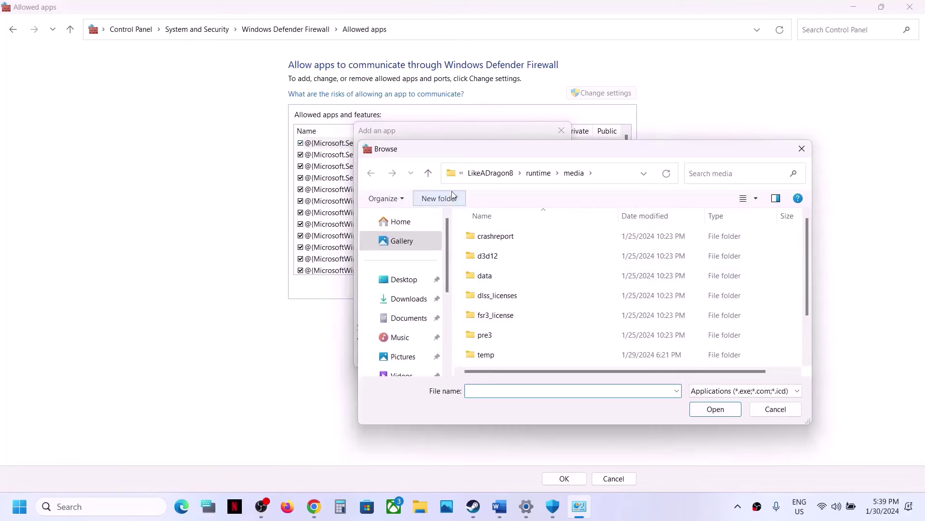
left_click(428, 173)
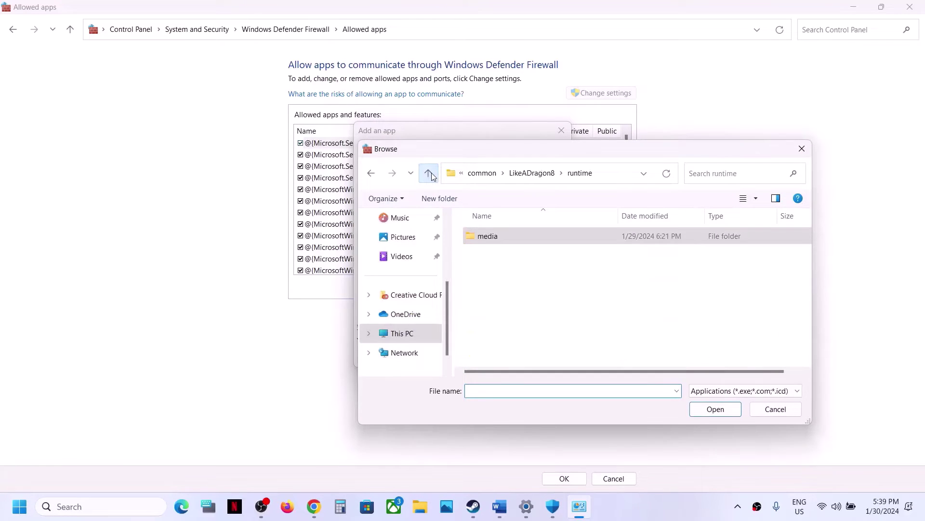
left_click(480, 175)
scroll(516, 310, "down", 2)
double_click(524, 344)
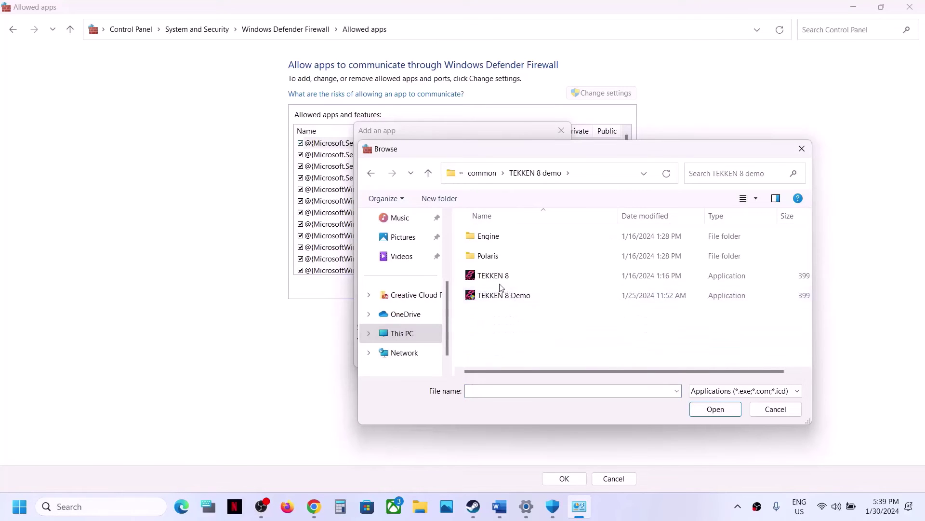
left_click(494, 284)
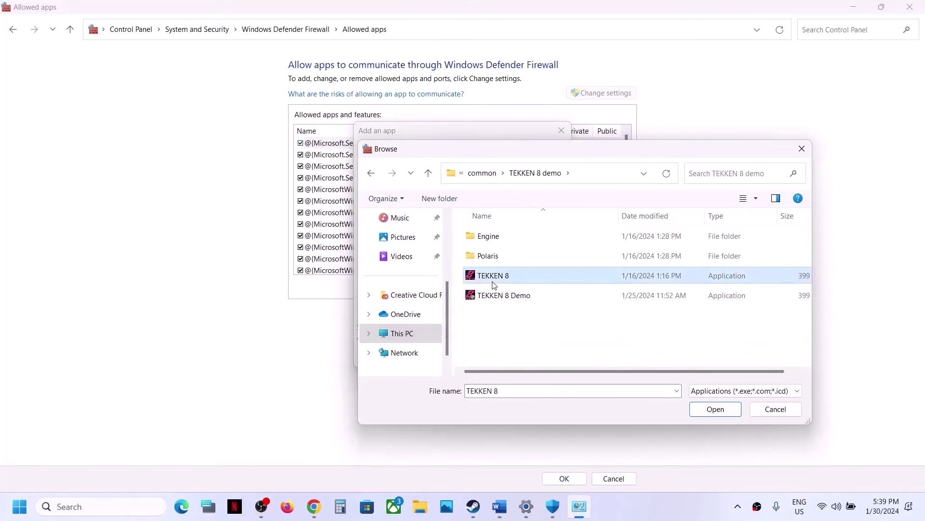
left_click(721, 410)
left_click(501, 359)
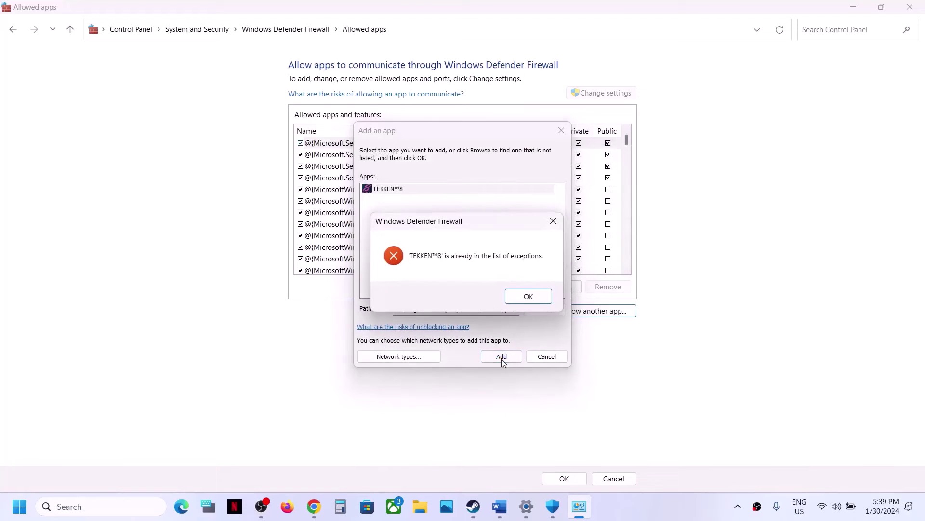
left_click(528, 295)
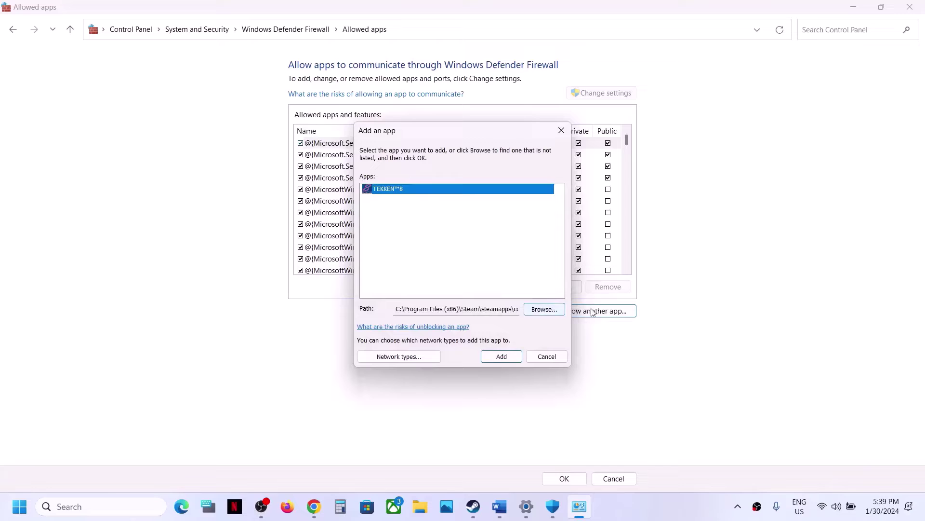
Try adding TEKKEN 8 Demo.exe as a firewall exception; it is already allowed
left_click(545, 309)
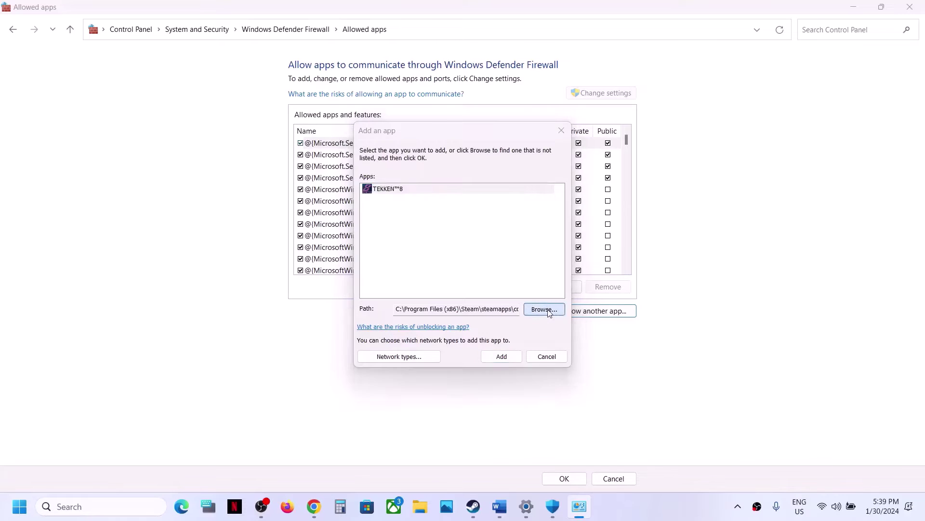
left_click(502, 279)
mouse_move(502, 280)
left_mouse_down()
mouse_move(507, 293)
mouse_move(499, 279)
left_mouse_up()
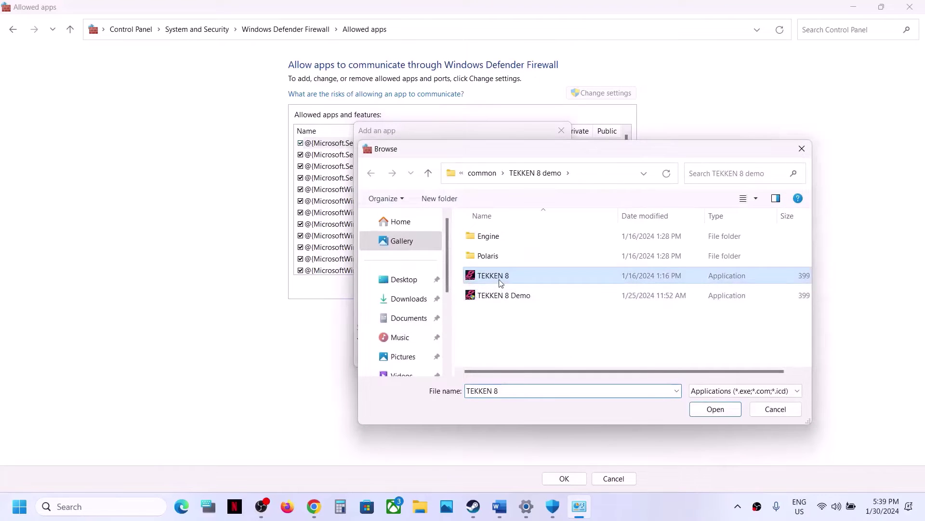
left_click(507, 295)
left_click(715, 409)
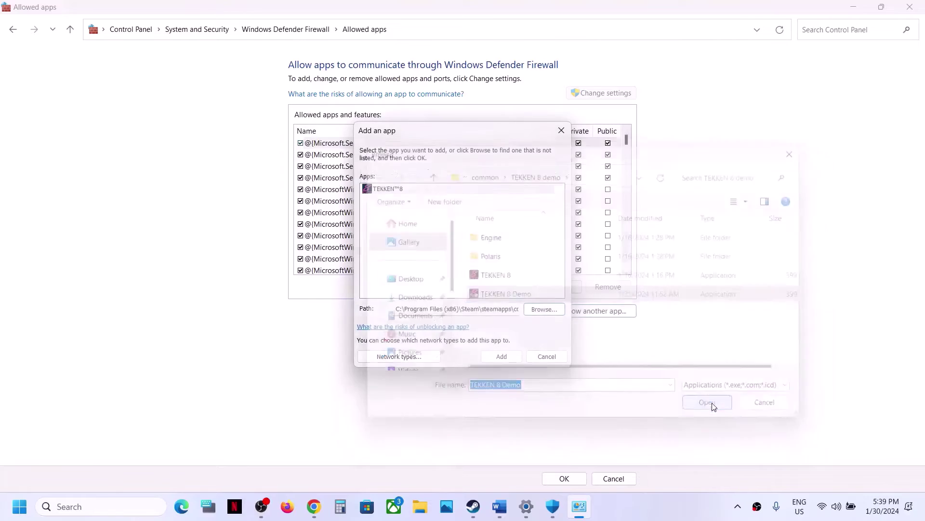
left_click(500, 359)
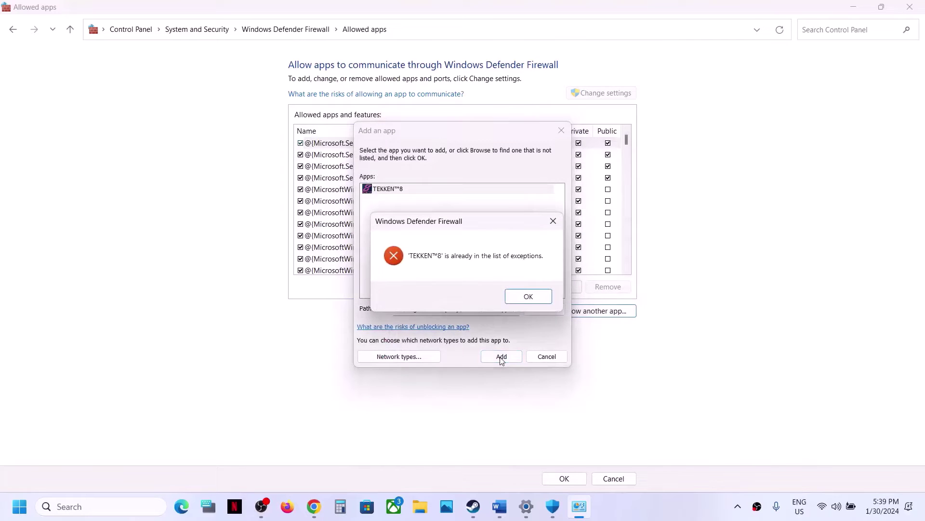
left_click(523, 295)
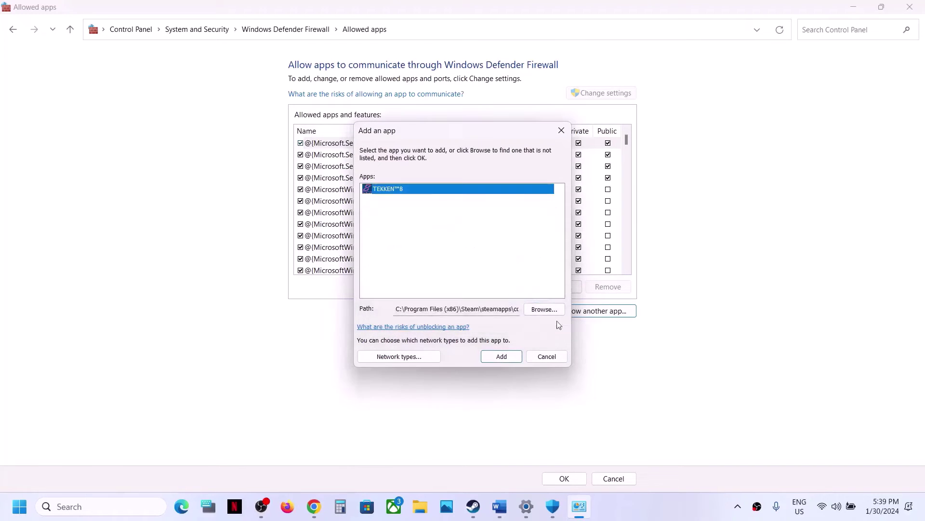
Try adding Polaris-Win64-Shipping.exe from Polaris\Binaries\Win64; TEKKEN™8 - Demo is already an exception
left_click(544, 309)
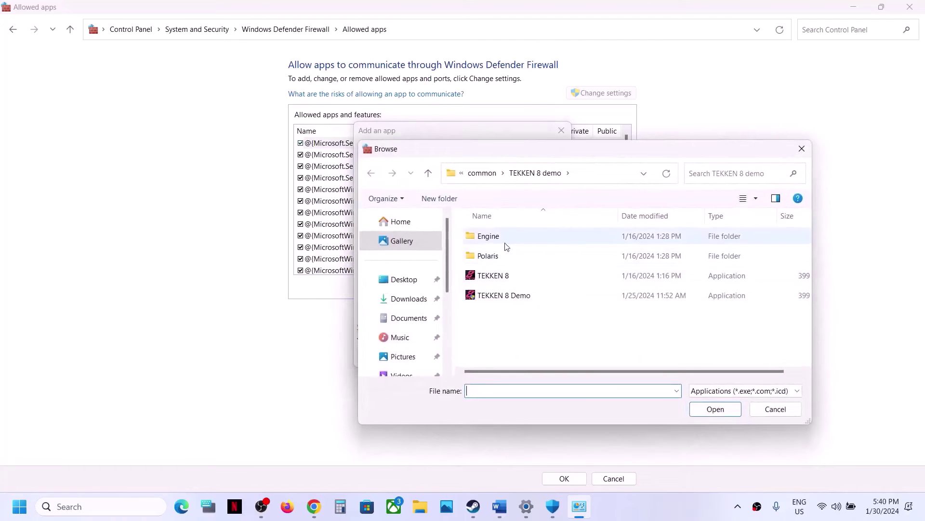
double_click(495, 256)
double_click(492, 236)
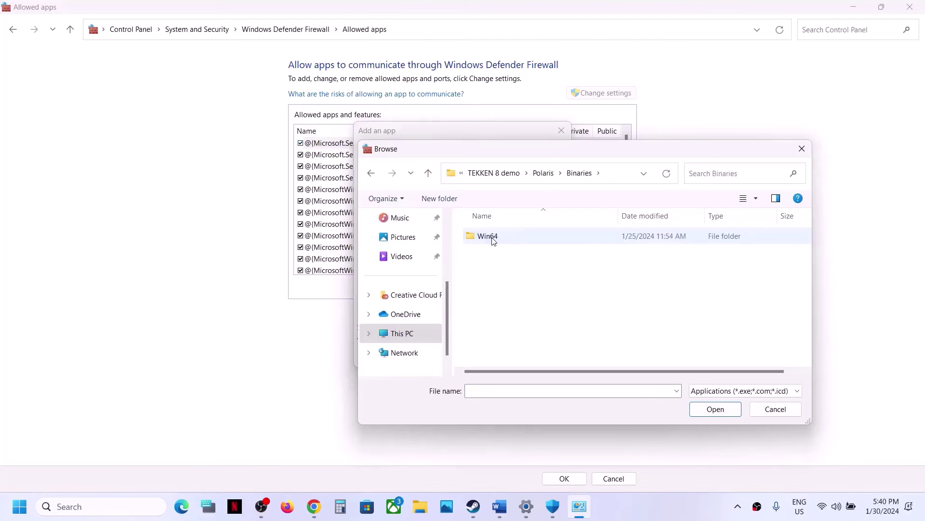
double_click(494, 237)
left_click(495, 256)
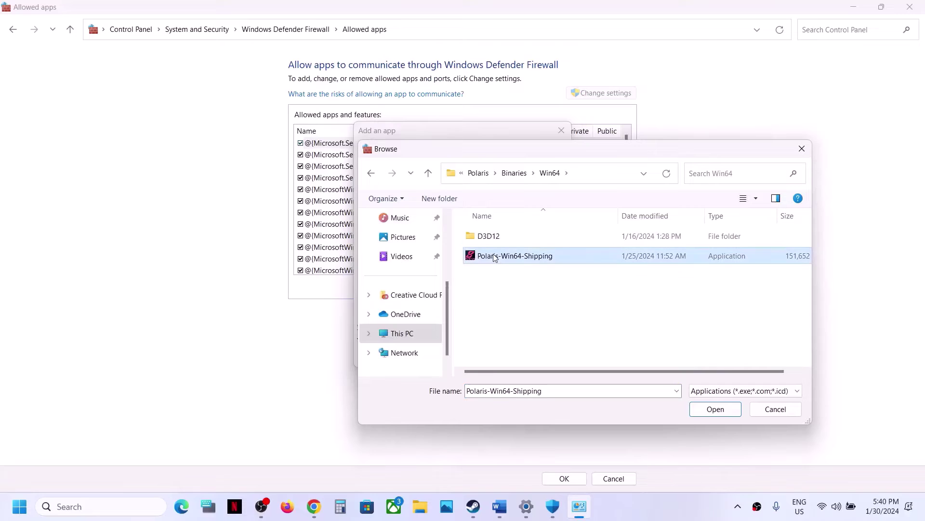
left_click(715, 409)
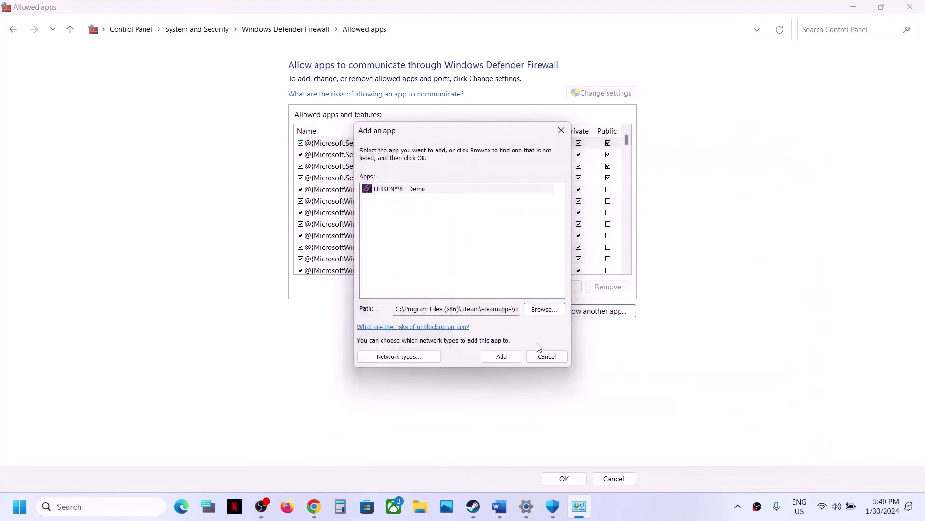
left_click(512, 359)
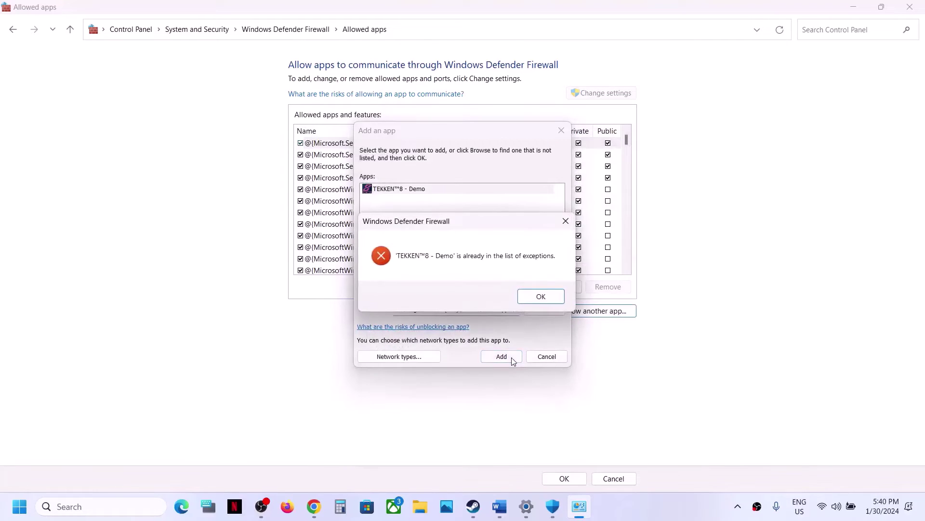
left_click(531, 298)
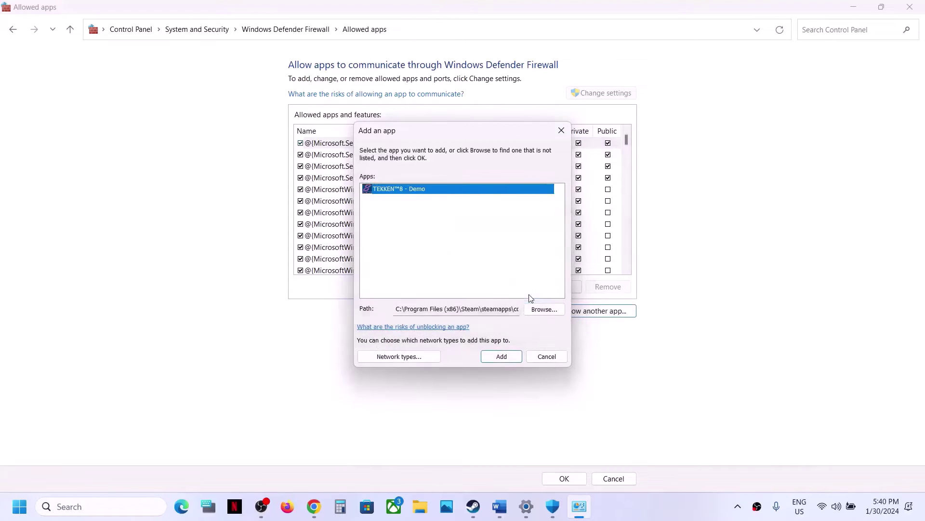
Cancel the add-app dialog, accept the allowed apps list, and close Control Panel
left_click(538, 361)
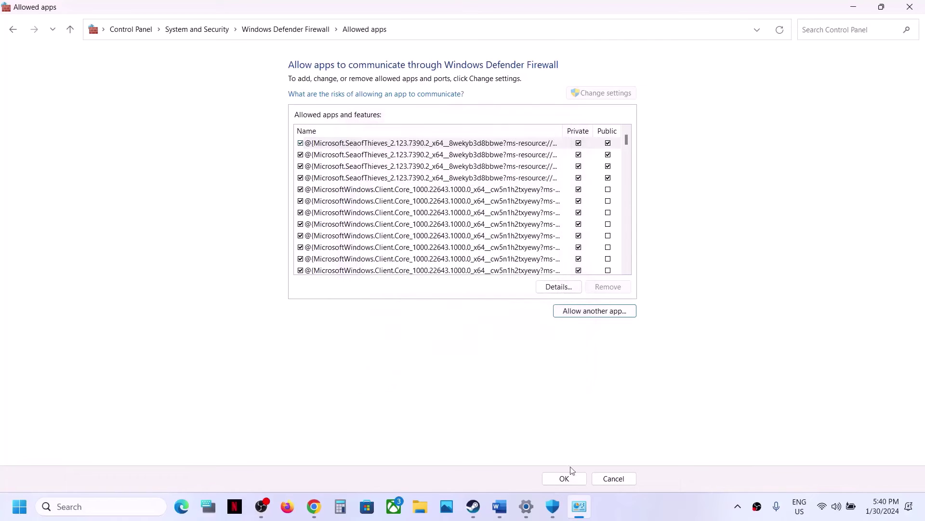
left_click(565, 479)
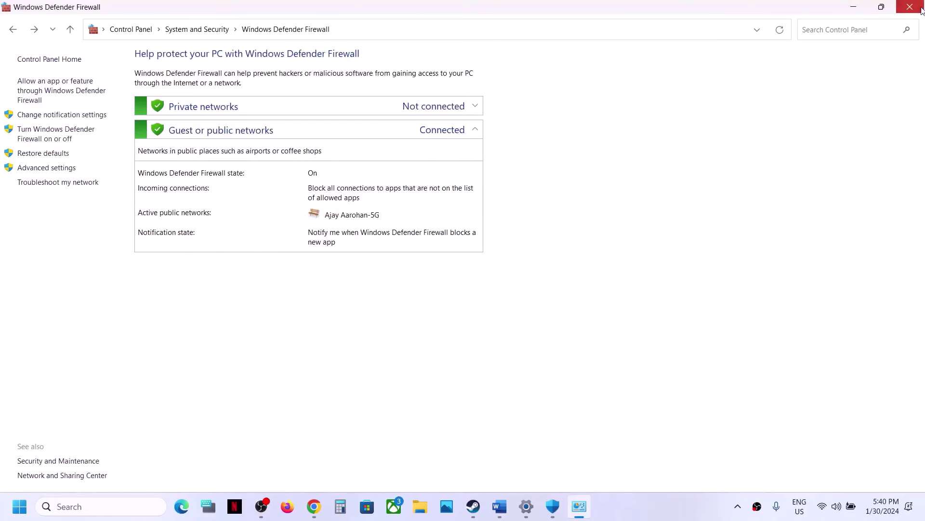
left_click(920, 9)
Close Windows Security and Settings, then minimize the Word guide to reveal Steam
left_click(921, 9)
left_click(913, 8)
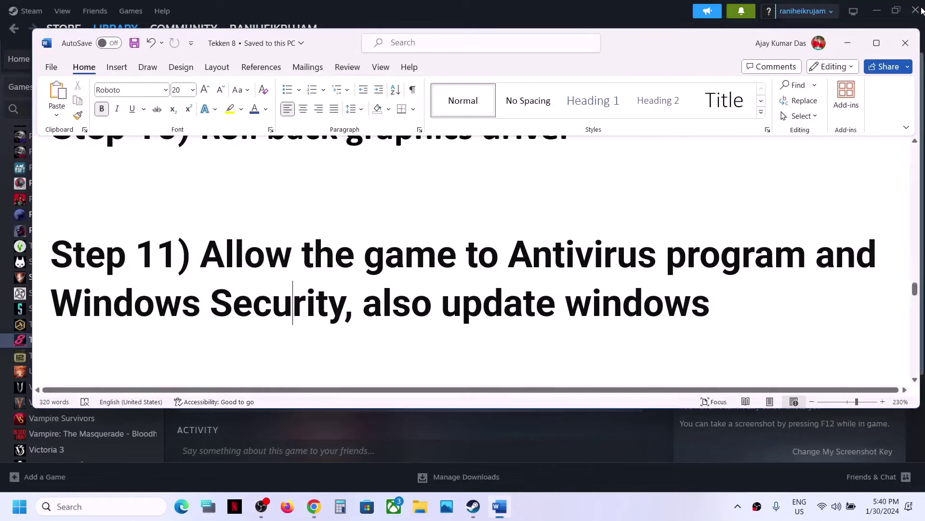
scroll(569, 323, "down", 5)
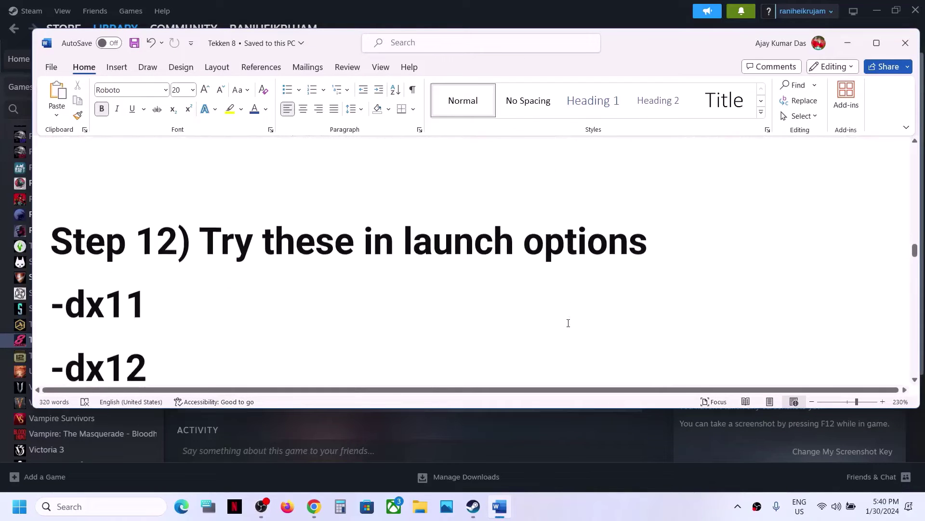
left_click(848, 43)
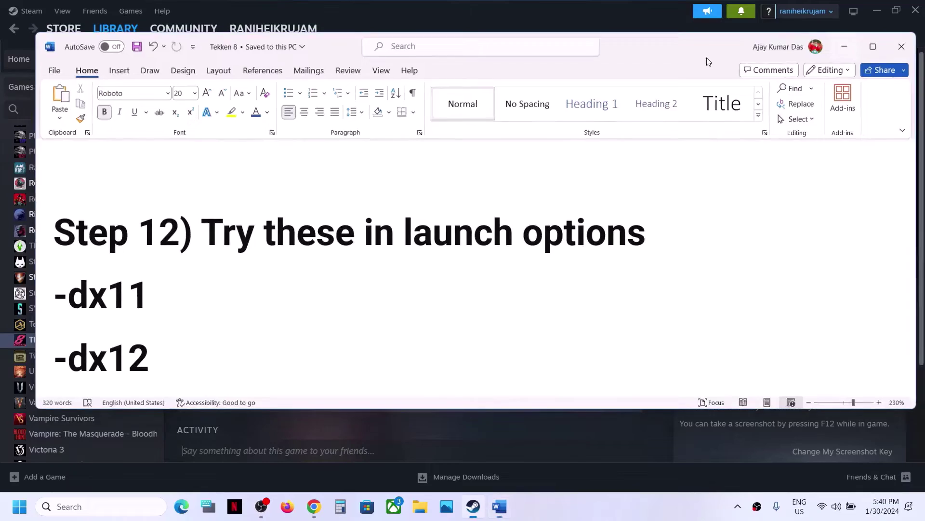
Change the TEKKEN 8 - DEMO launch options from -dx12 to -dx11
right_click(79, 339)
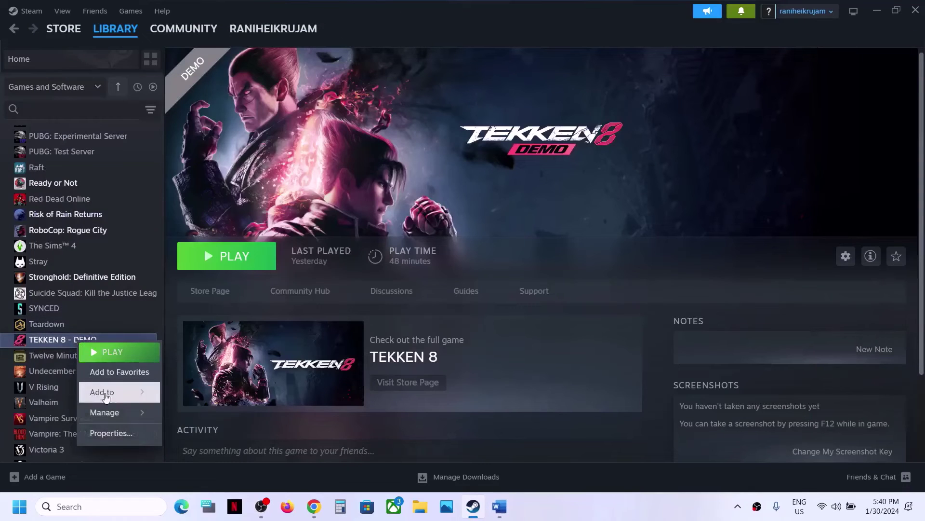
left_click(93, 430)
left_click(413, 308)
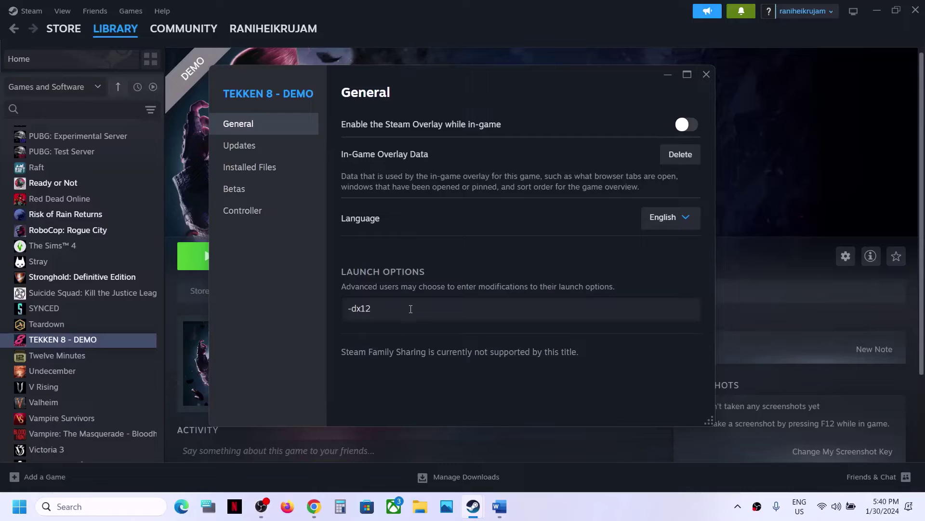
key("BackSpace")
type("1")
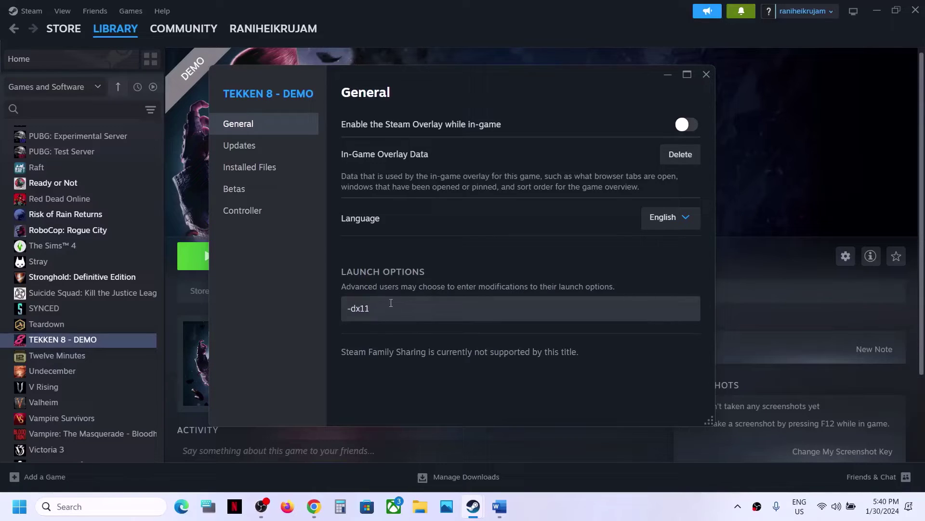
left_click(706, 74)
Replace the TEKKEN 8 - DEMO launch option -dx11 with -dx12
right_click(64, 341)
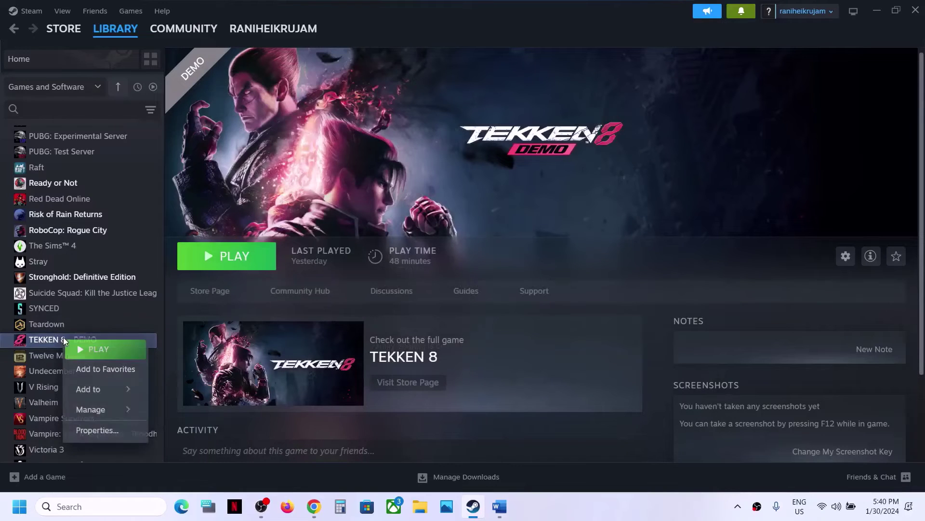
left_click(92, 430)
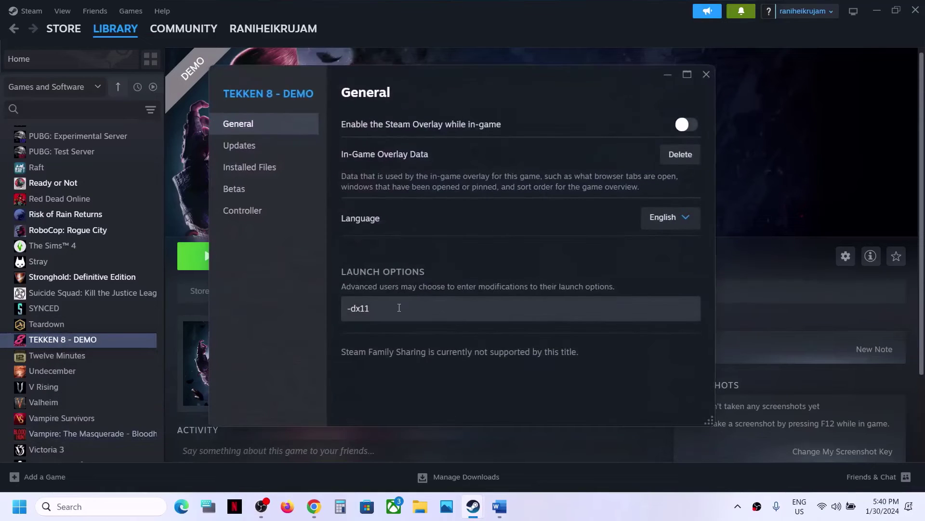
left_click_drag(399, 306, 208, 332)
type("-")
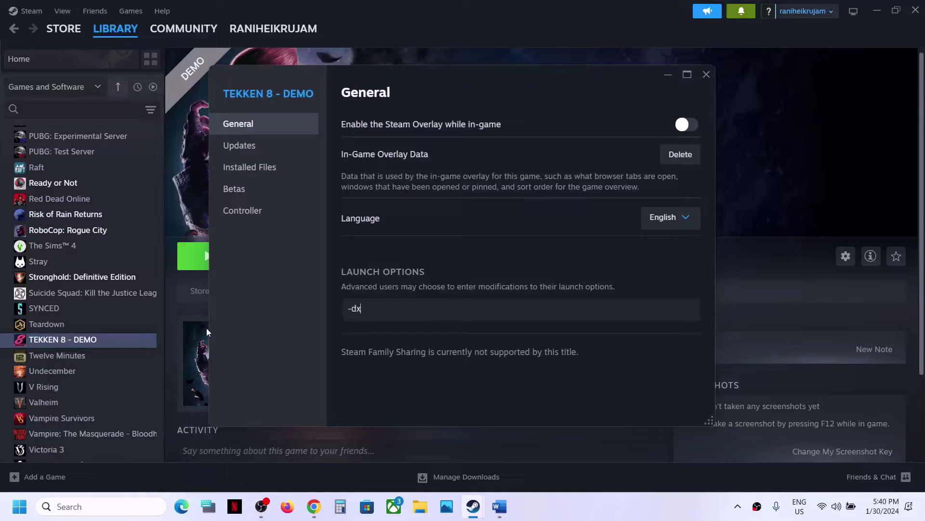
left_click(369, 363)
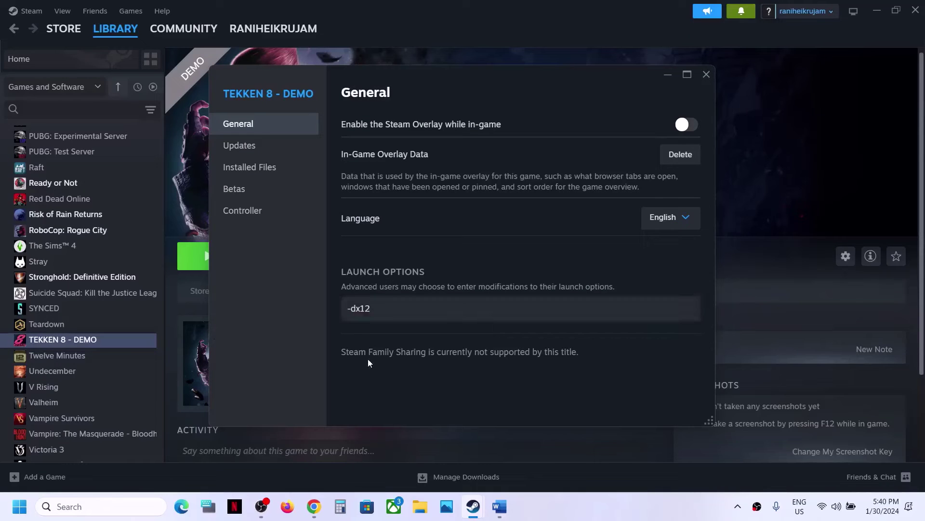
left_click(707, 74)
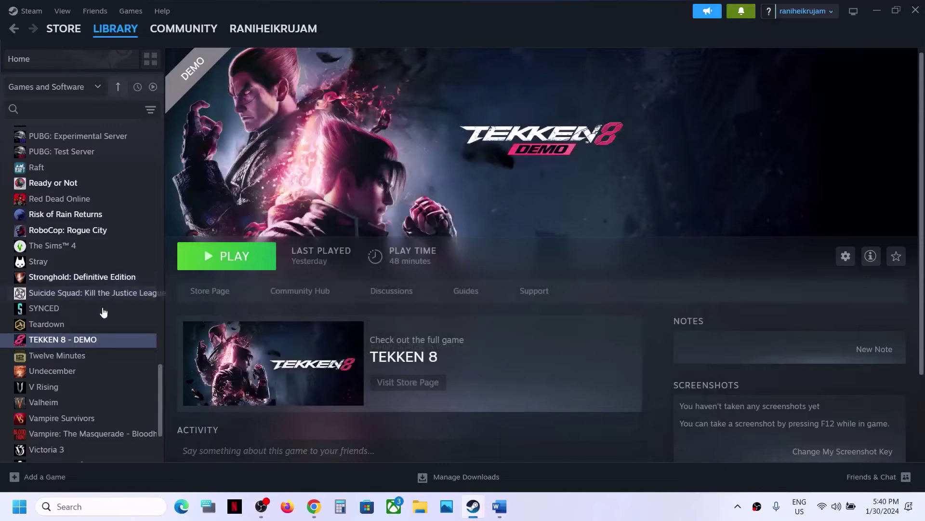
Clear the -dx12 launch option, close properties, and scroll Word to Step 13
right_click(96, 339)
left_click(128, 428)
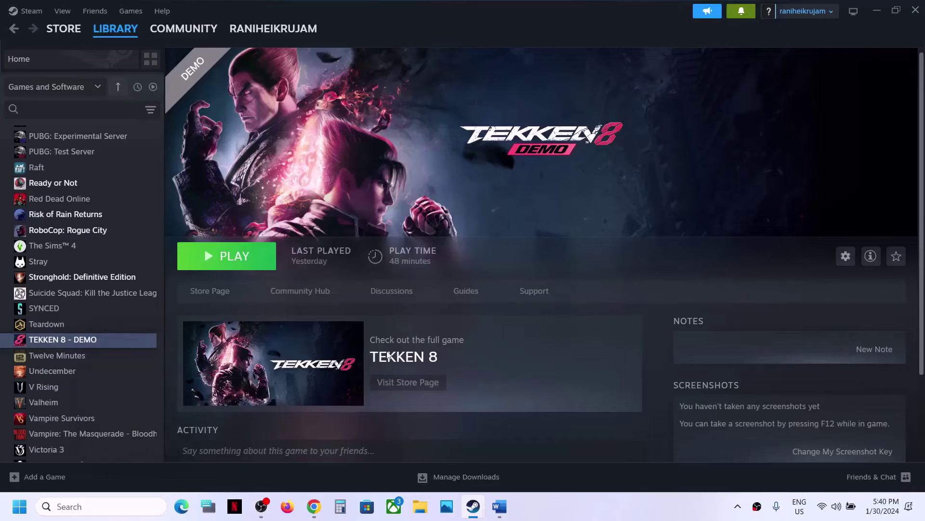
key("BackSpace")
left_click(466, 338)
left_click(701, 75)
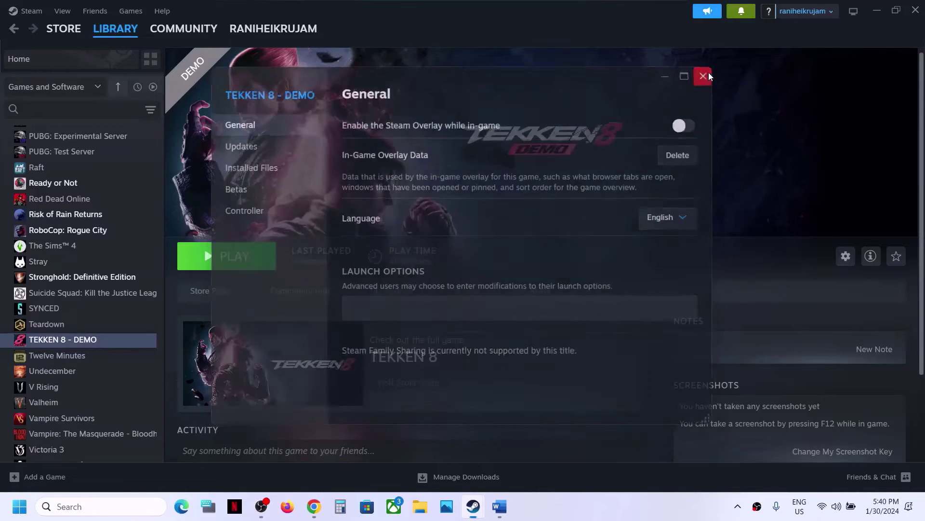
left_click(499, 513)
scroll(416, 322, "down", 5)
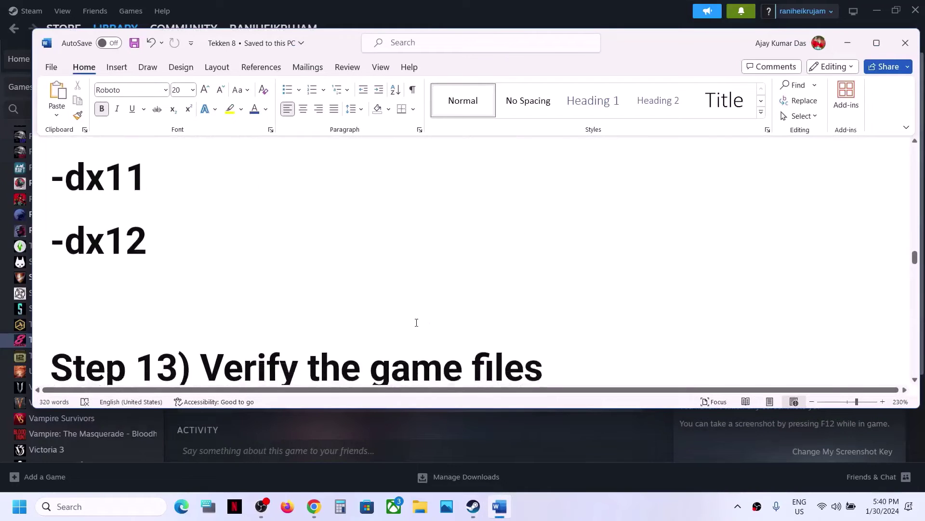
Show TEKKEN 8 - DEMO's Installed Files settings with Verify integrity, then scroll Word to Step 14
left_click(847, 43)
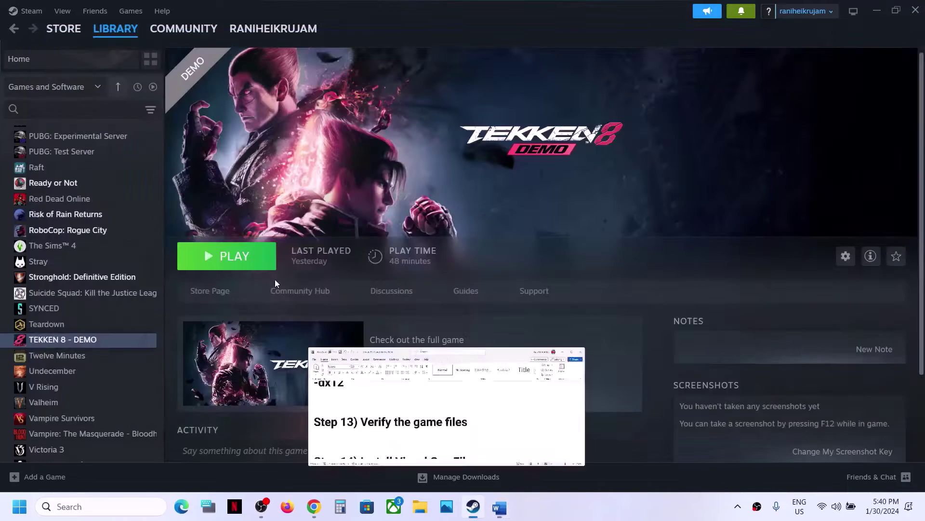
right_click(98, 340)
left_click(132, 431)
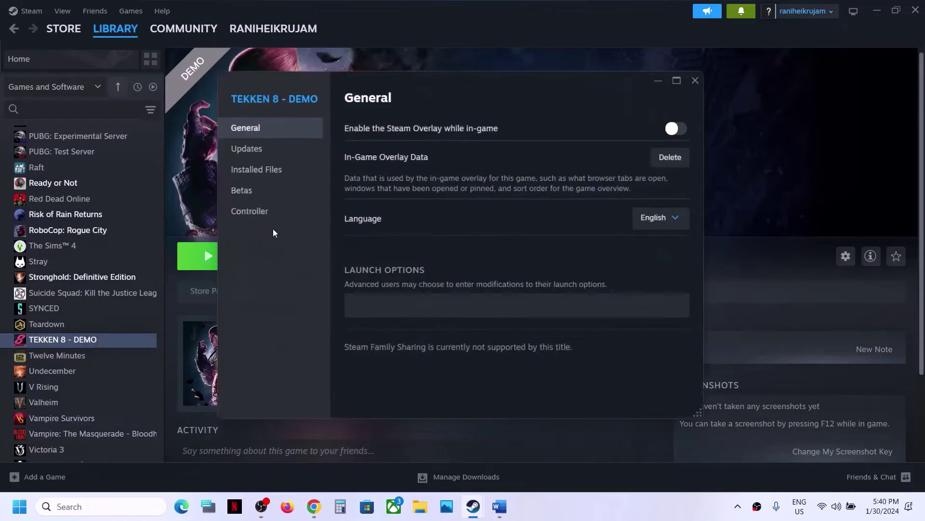
left_click(263, 170)
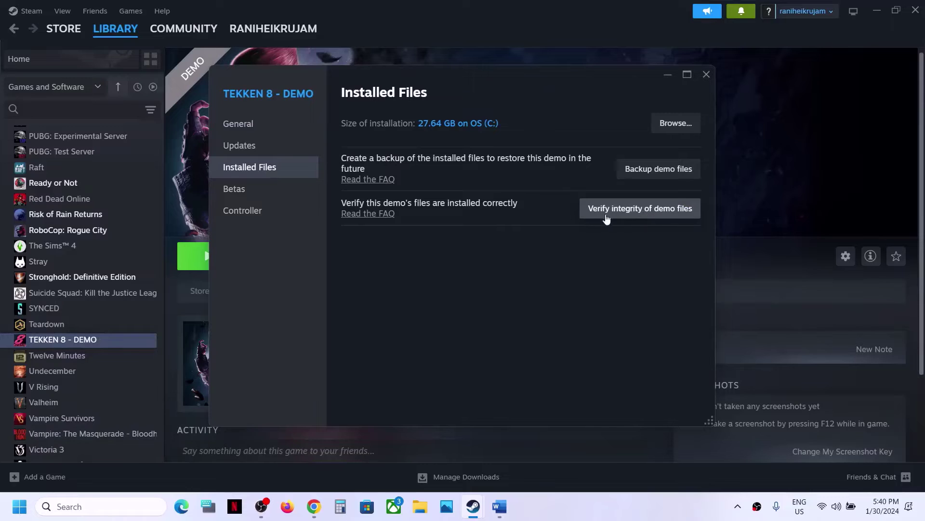
left_click(707, 74)
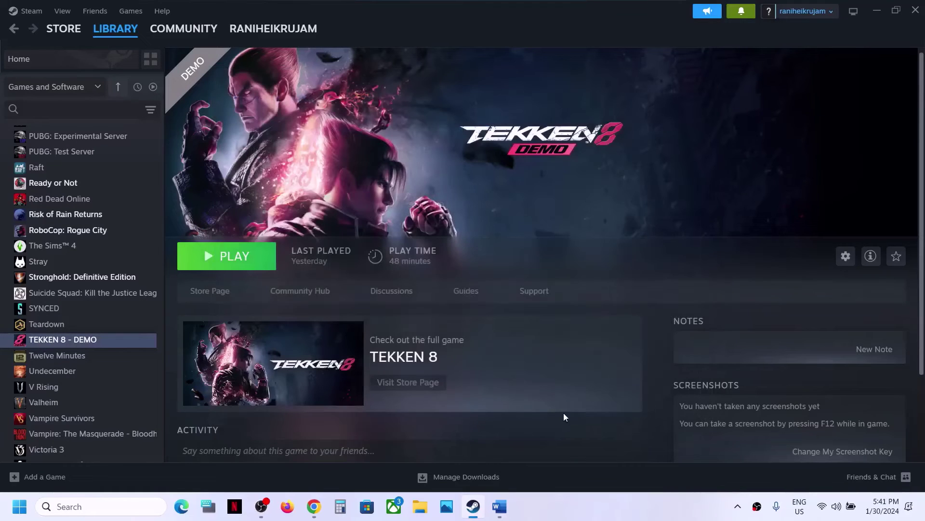
left_click(499, 507)
scroll(456, 294, "down", 5)
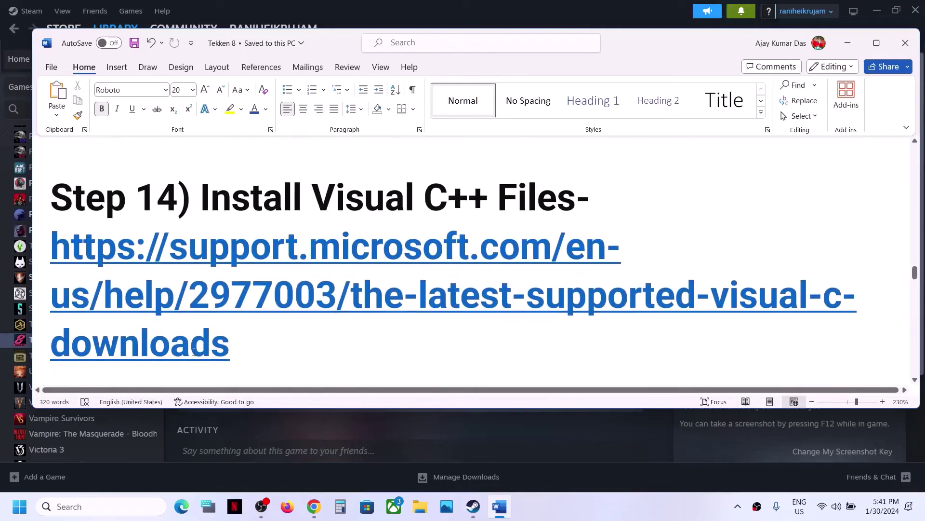
Copy the Visual C++ link from Word and open it in a new Chrome tab
left_click_drag(246, 347, 47, 247)
key("ctrl+c")
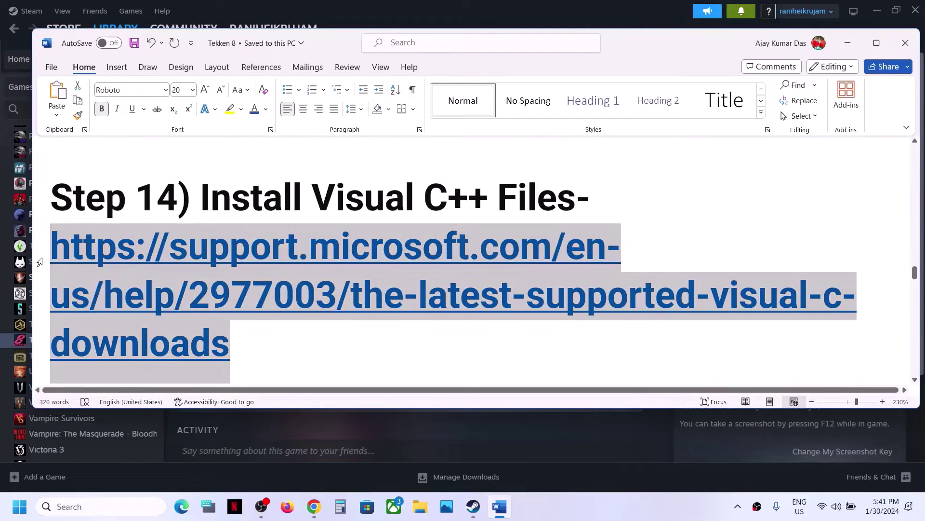
right_click(316, 507)
left_click(316, 507)
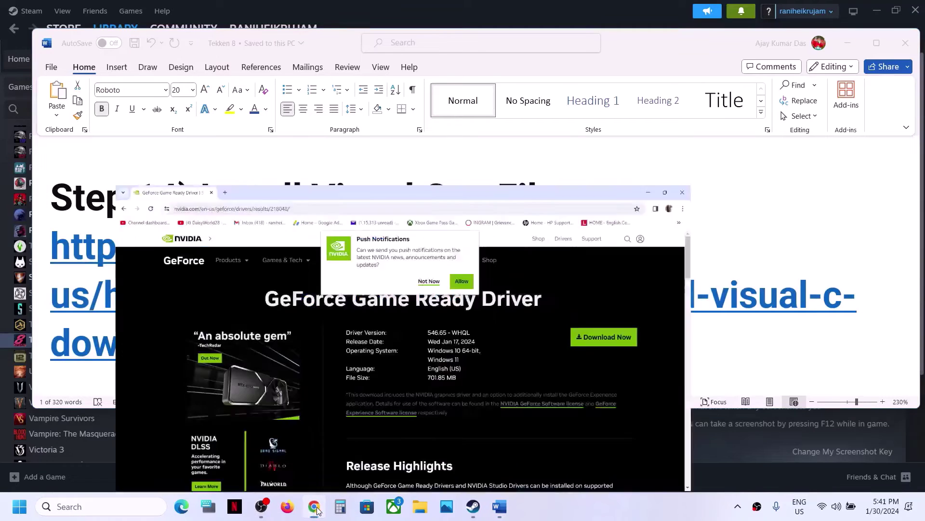
left_click(175, 13)
key("ctrl+v")
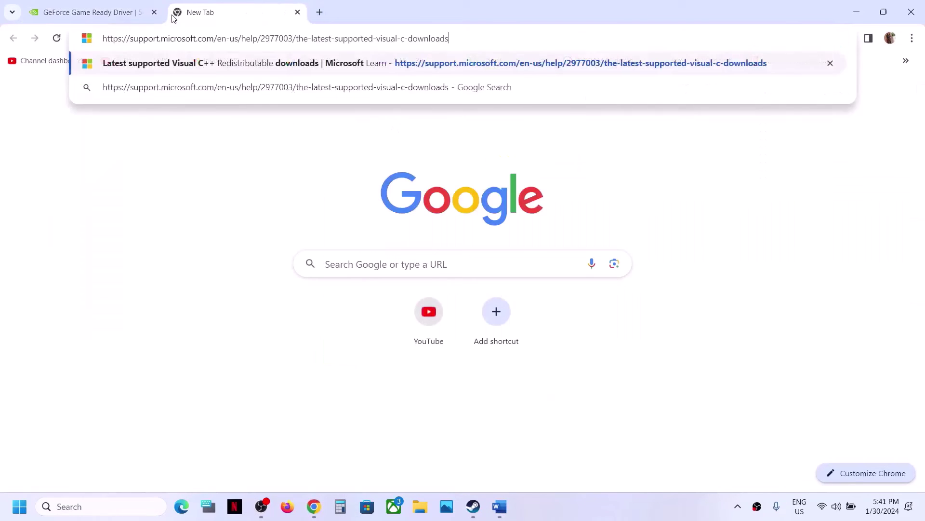
key("Return")
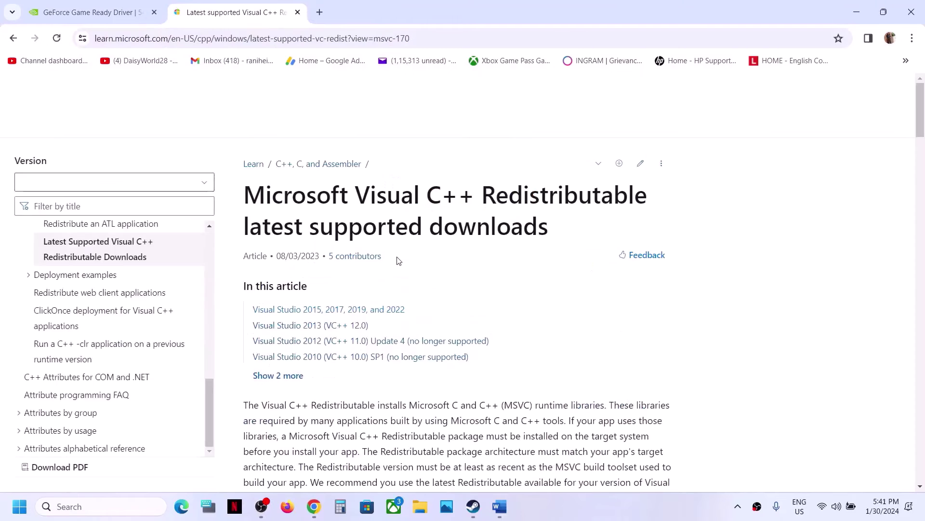
Download VC_redist.x86.exe from the Visual Studio 2015–2022 table and run it
scroll(399, 260, "down", 8)
left_click_drag(260, 158, 596, 181)
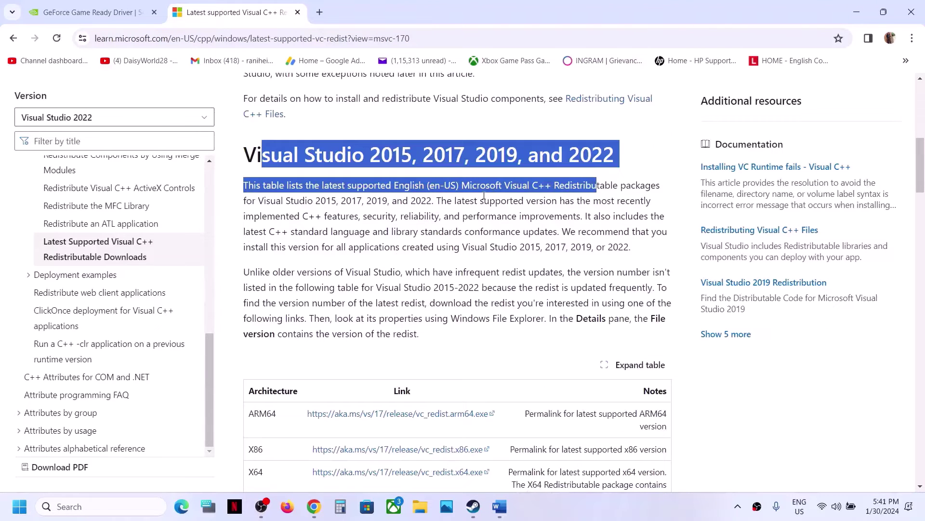
scroll(390, 316, "down", 5)
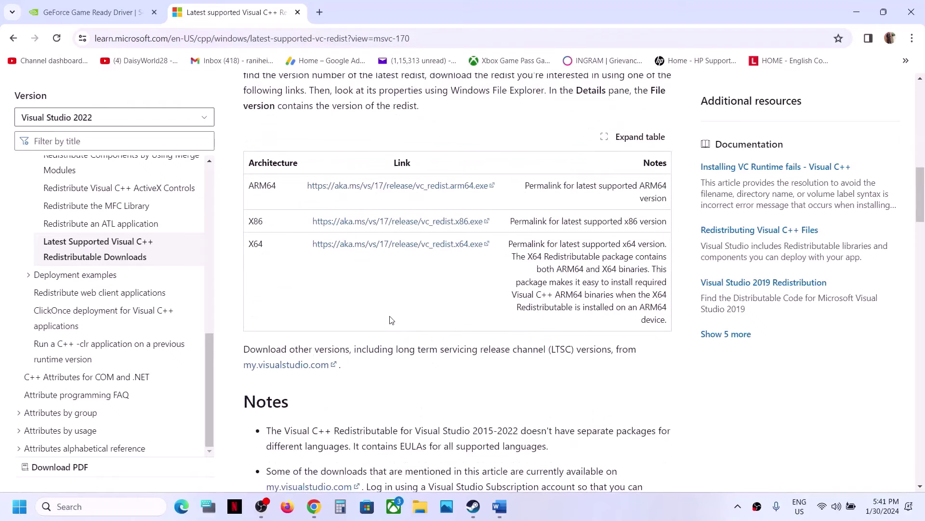
left_click_drag(256, 221, 321, 223)
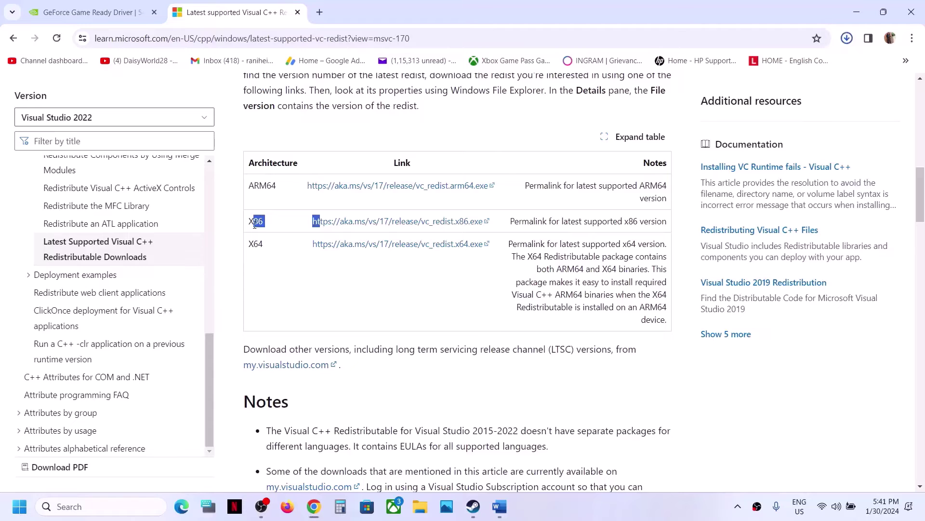
left_click(739, 76)
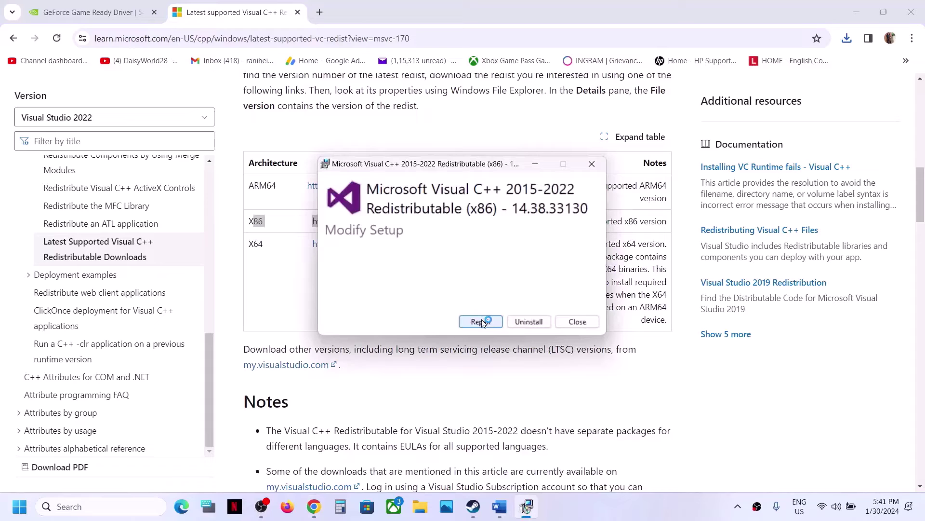
Attempt Repair on the x86 redistributable, then download VC_redist.x64.exe and repair it
left_click(481, 322)
left_click(554, 293)
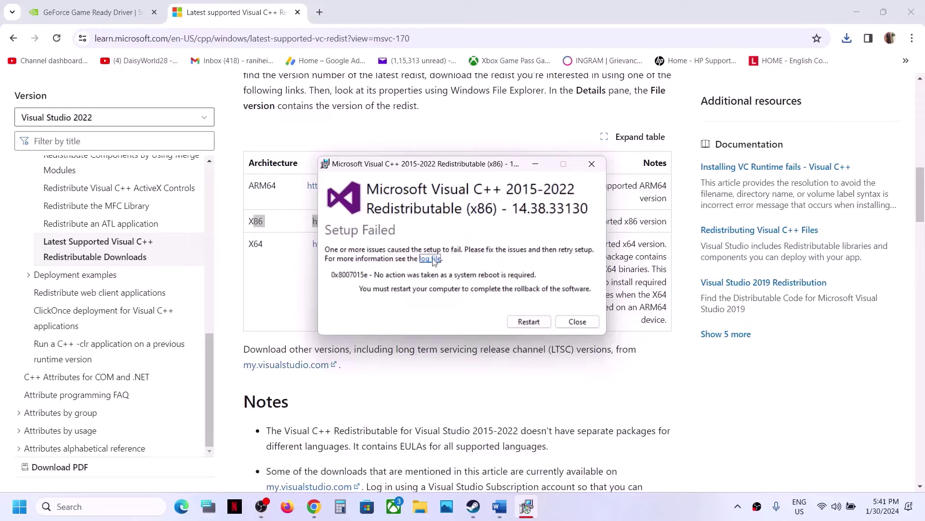
double_click(250, 245)
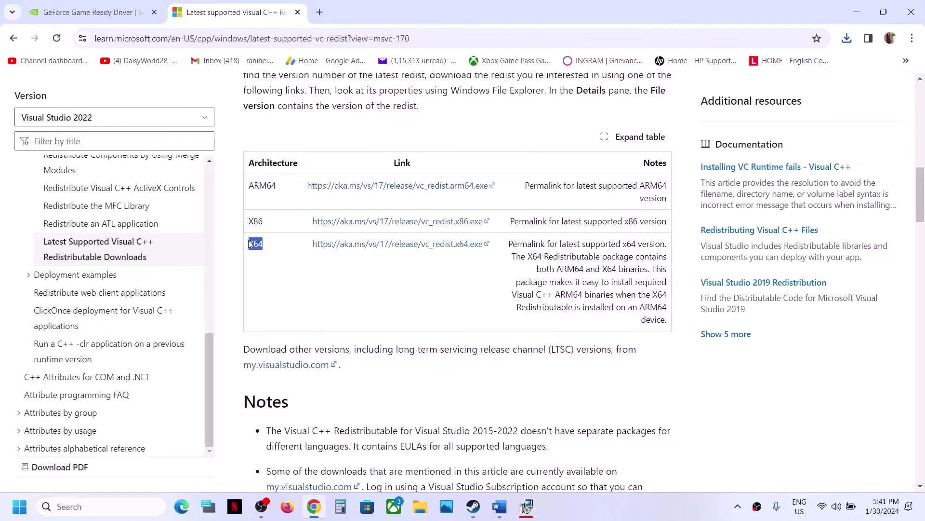
left_click(250, 245)
left_click(379, 245)
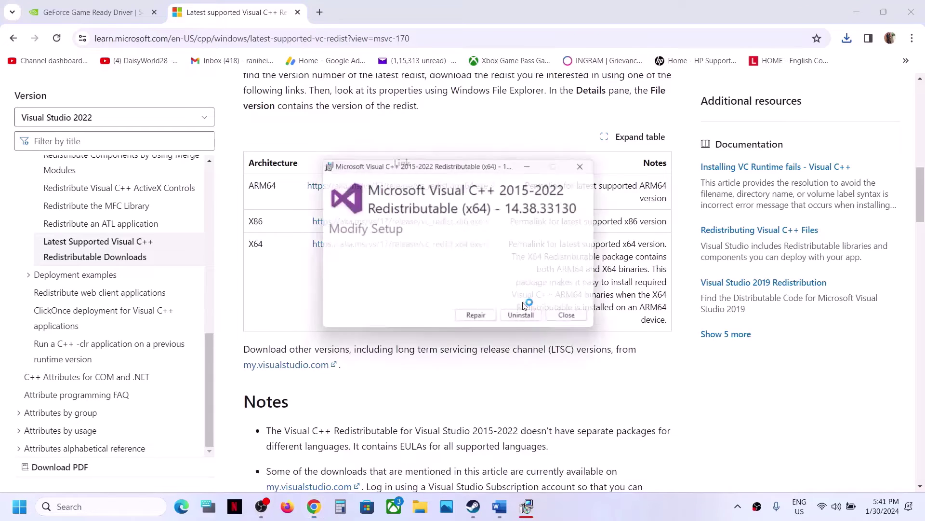
left_click(480, 320)
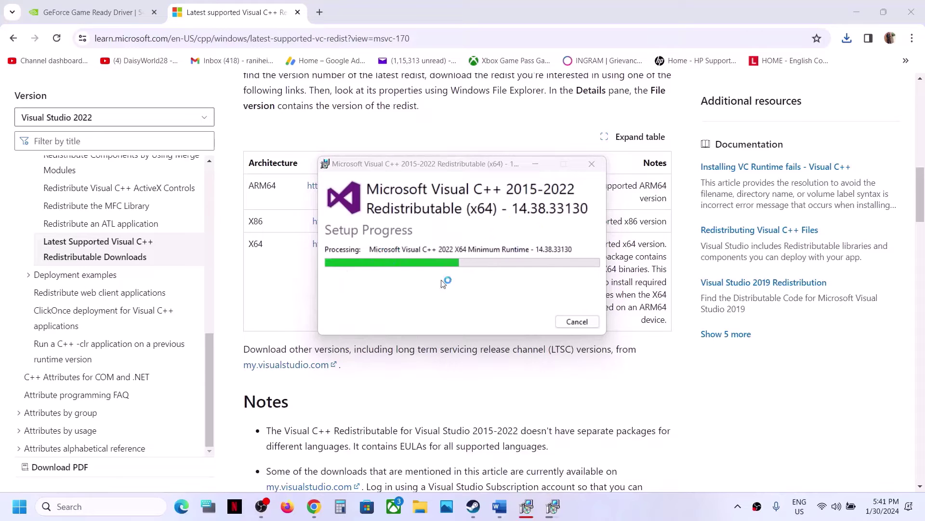
Show the Windows power options with Restart from the Start menu
left_click(291, 321)
left_click(19, 506)
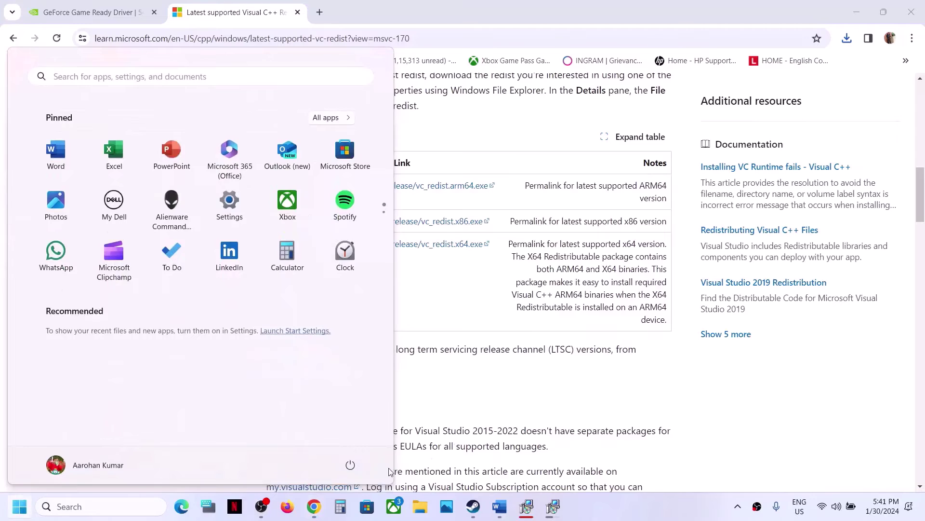
left_click(351, 465)
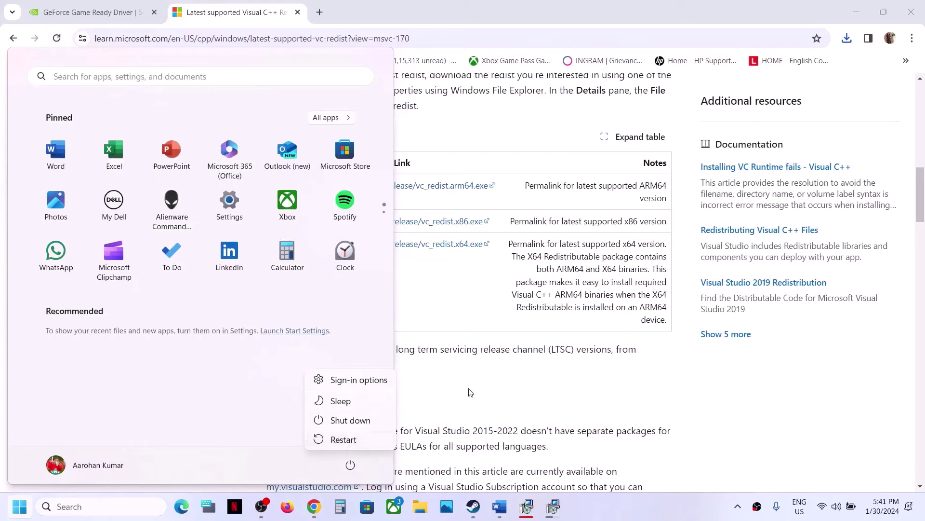